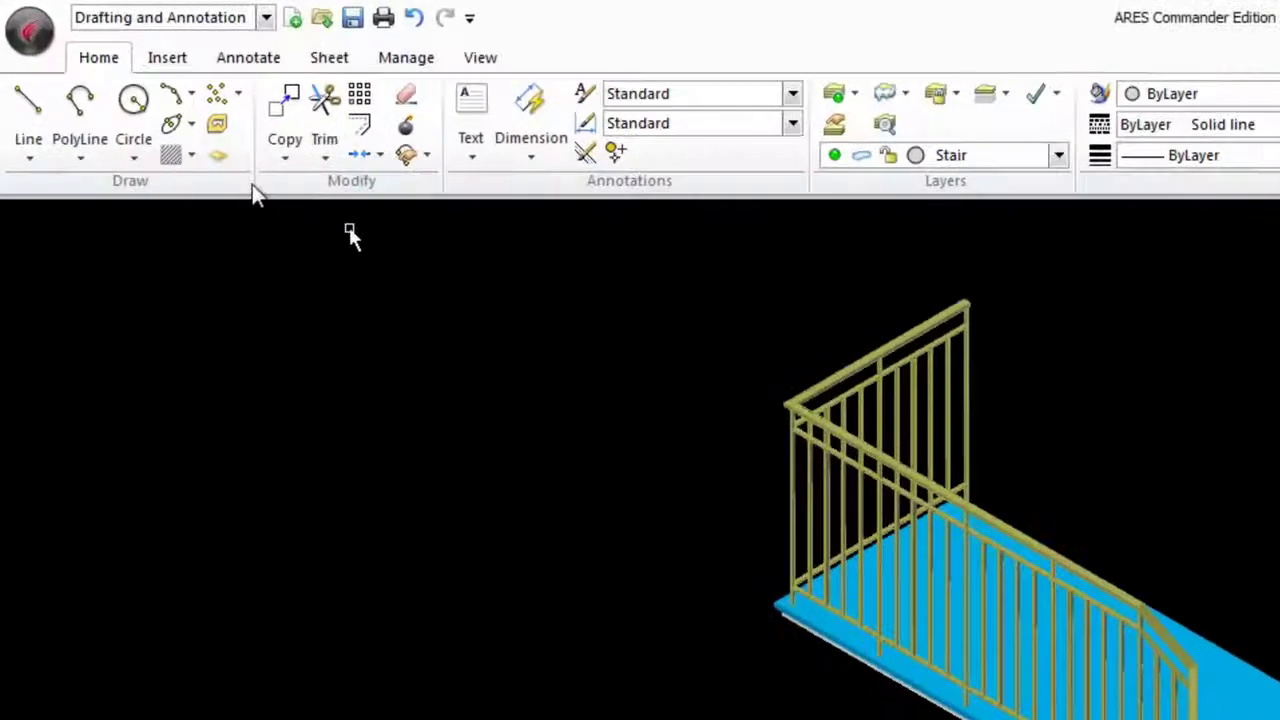
In Options under Display > Element Colors, set Model Background to White and apply.
click(46, 50)
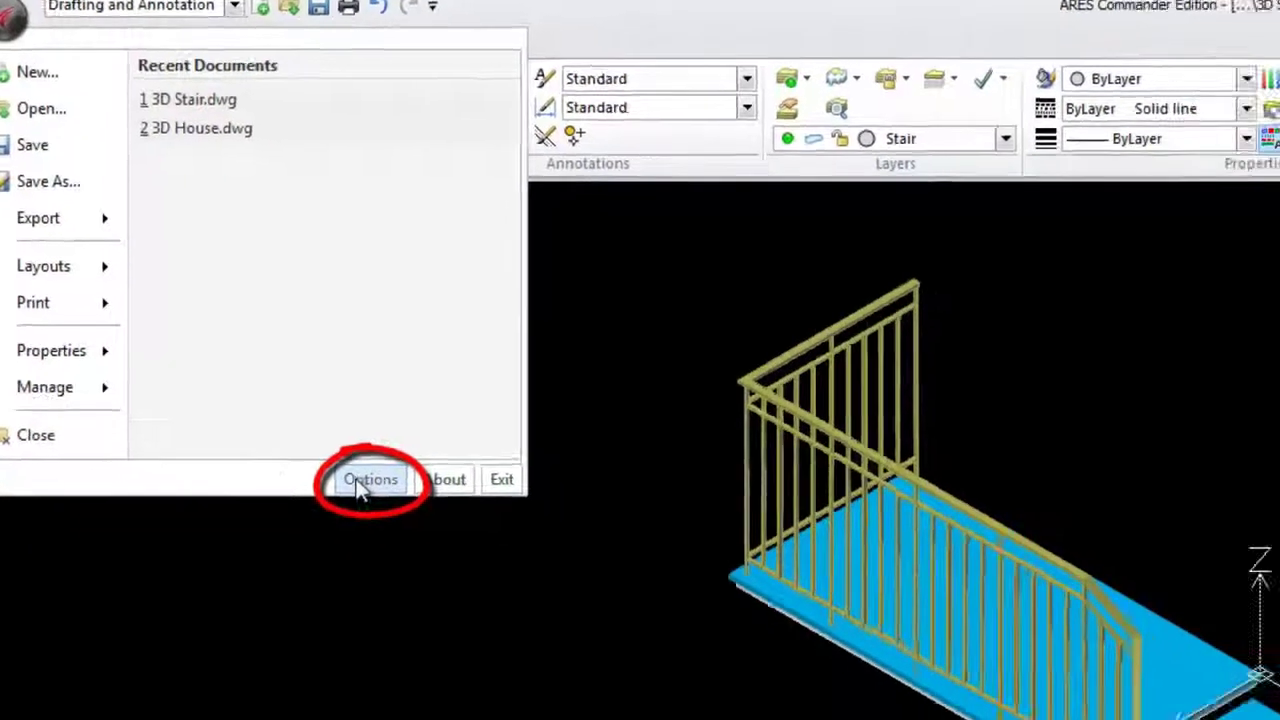
click(440, 547)
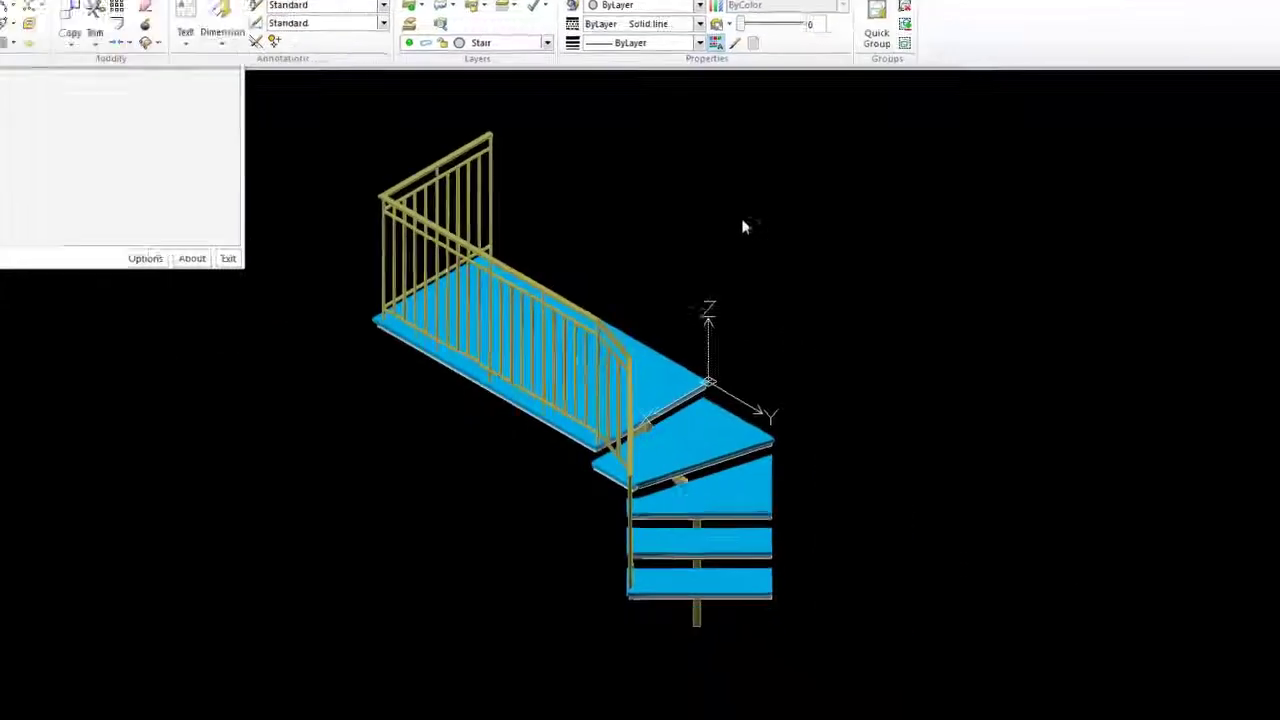
right_click(671, 192)
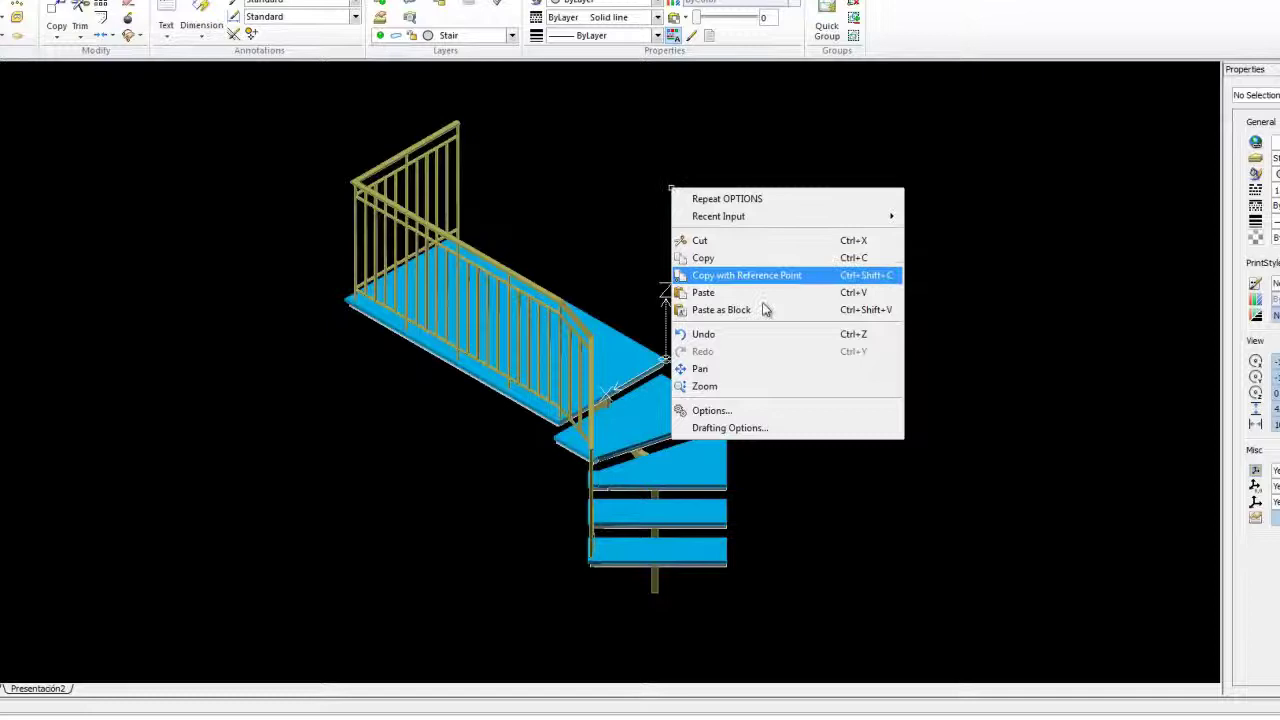
click(755, 416)
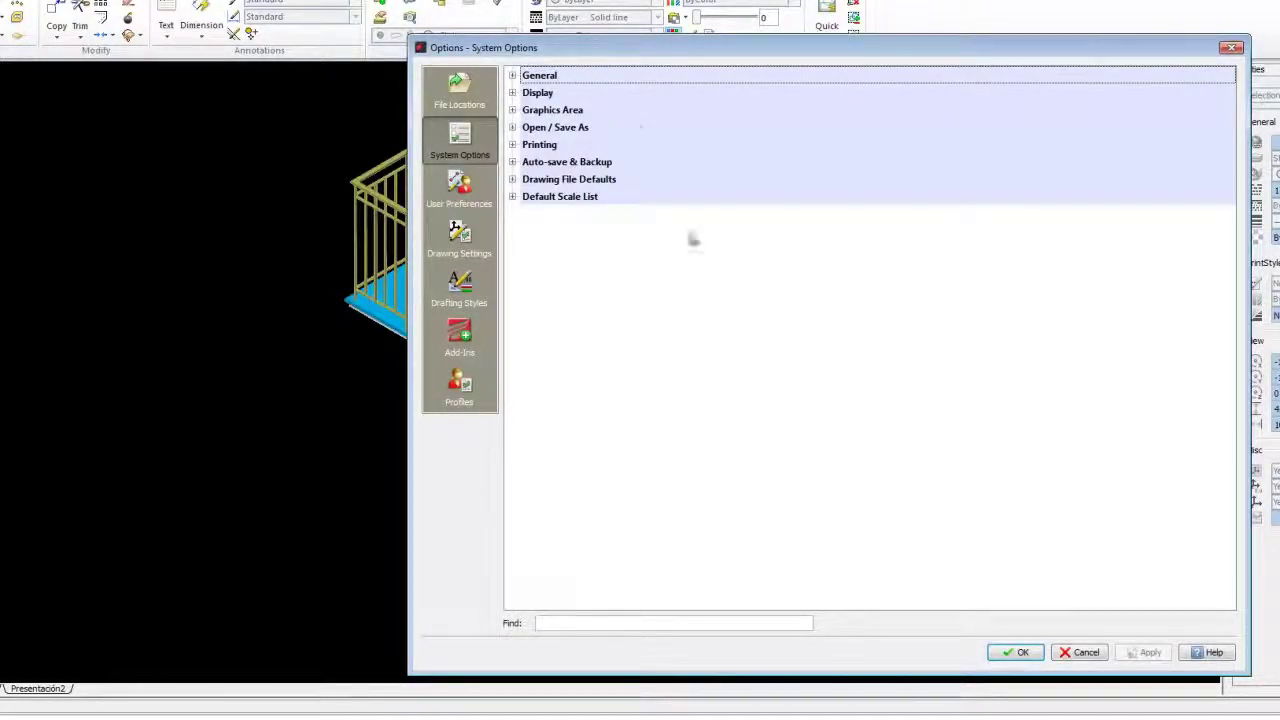
click(512, 93)
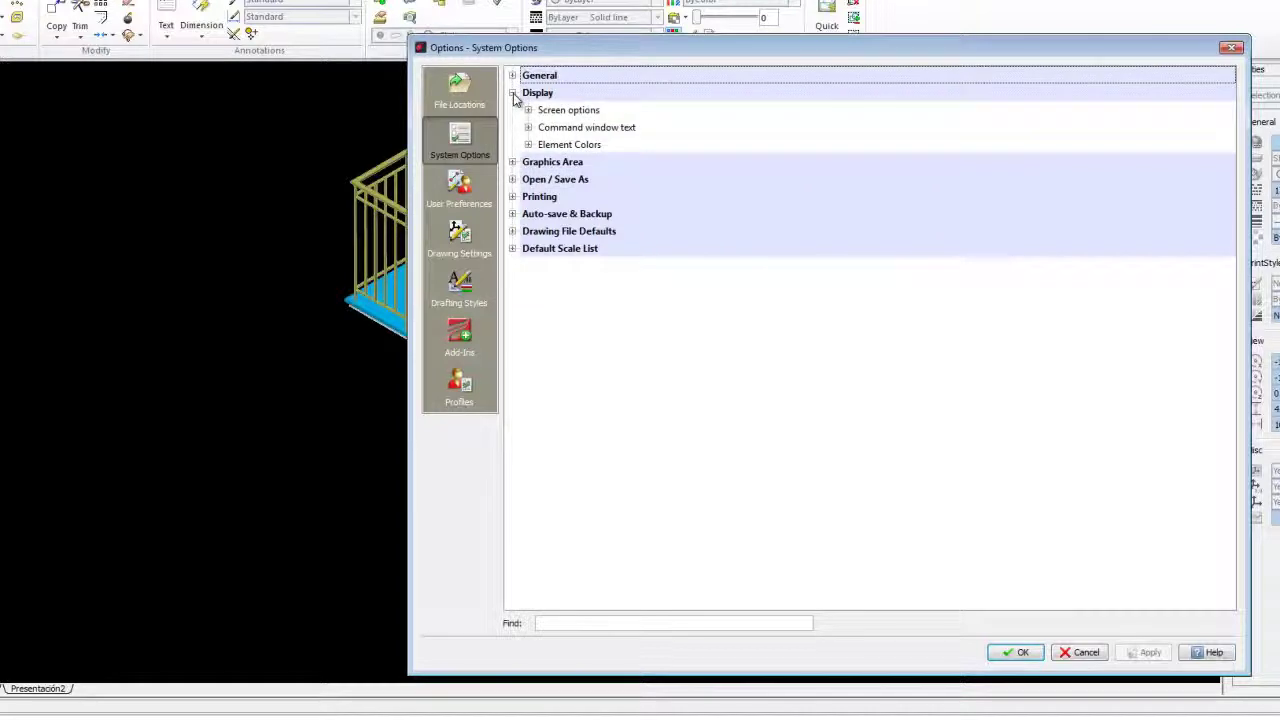
click(528, 145)
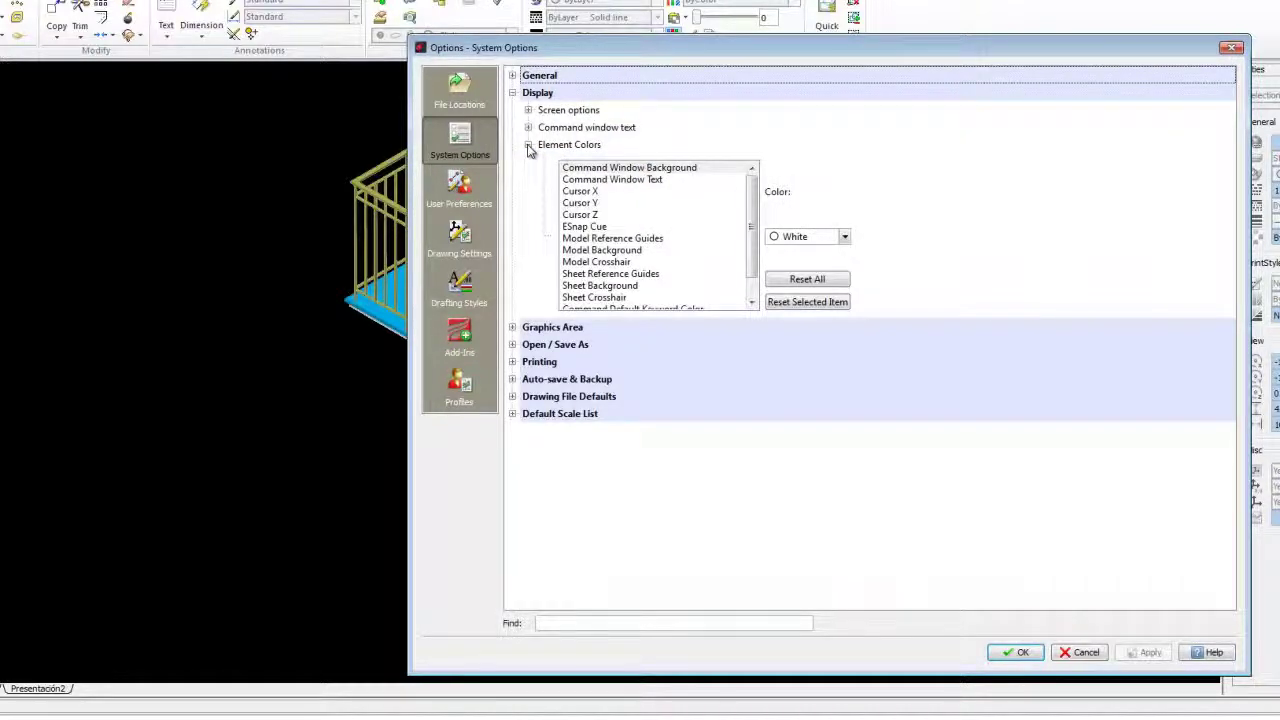
mouse_move(752, 193)
mouse_down()
mouse_move(752, 214)
mouse_move(752, 178)
mouse_up()
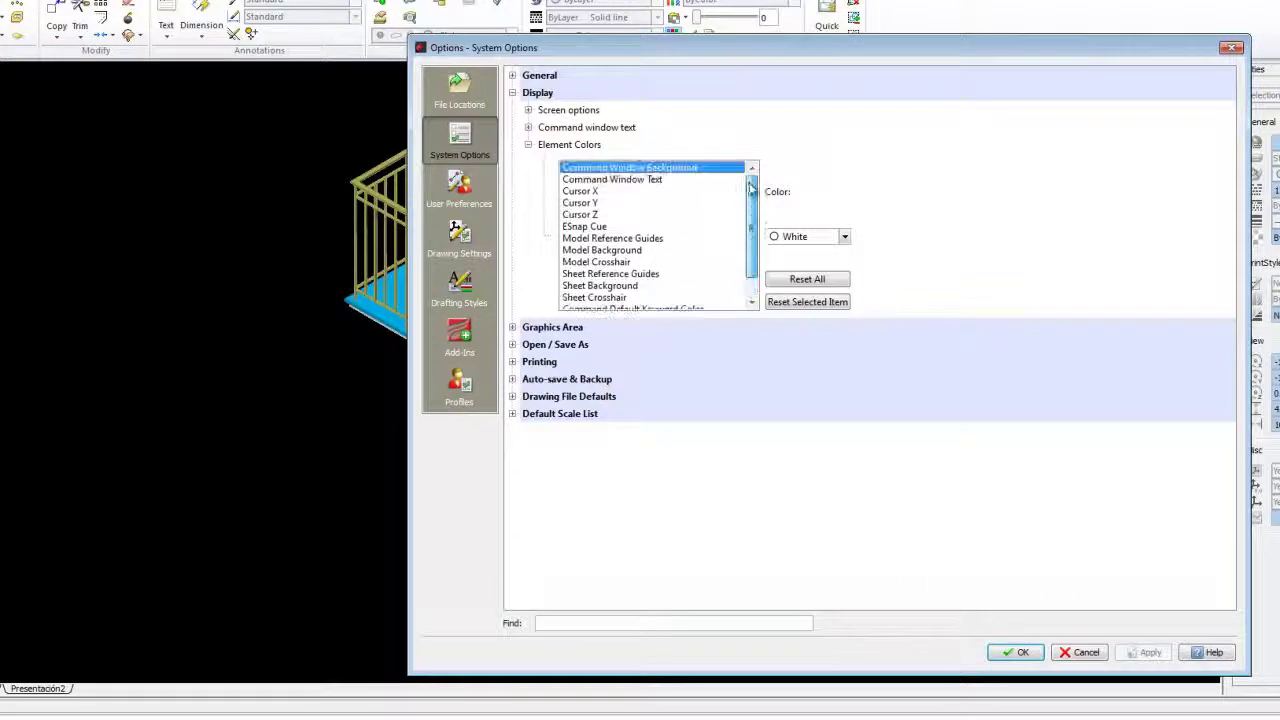
click(627, 250)
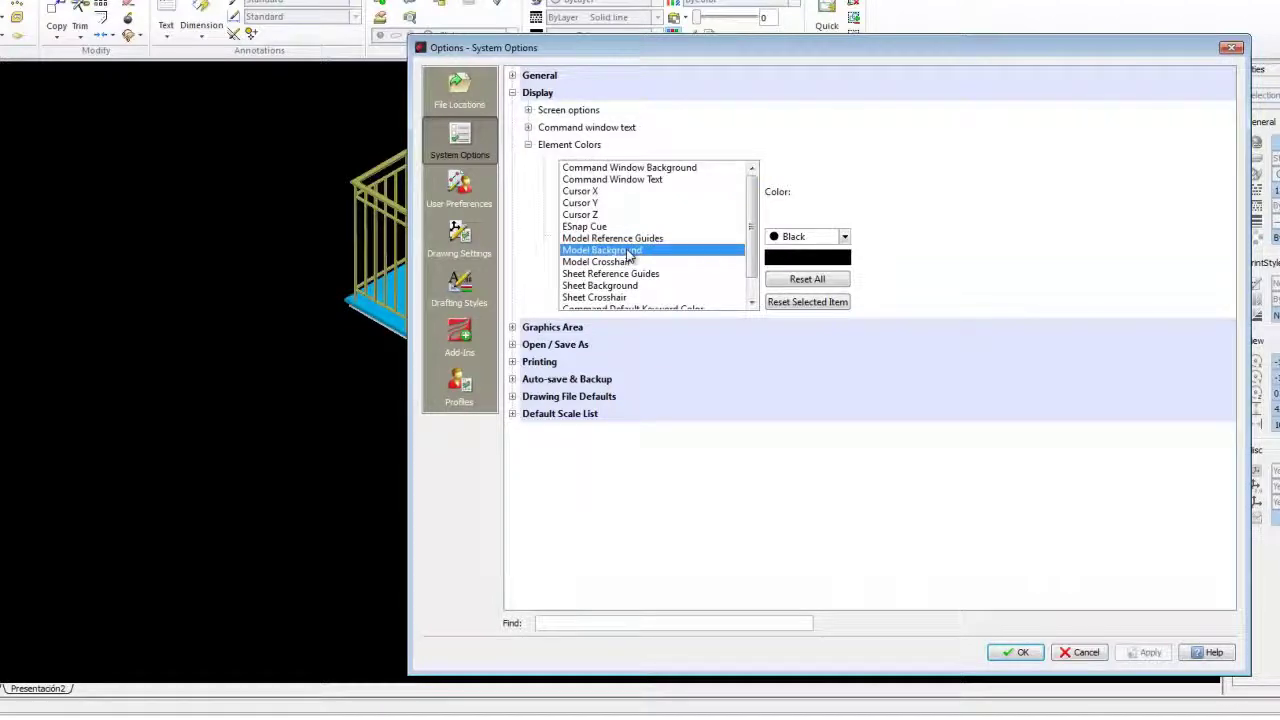
click(844, 236)
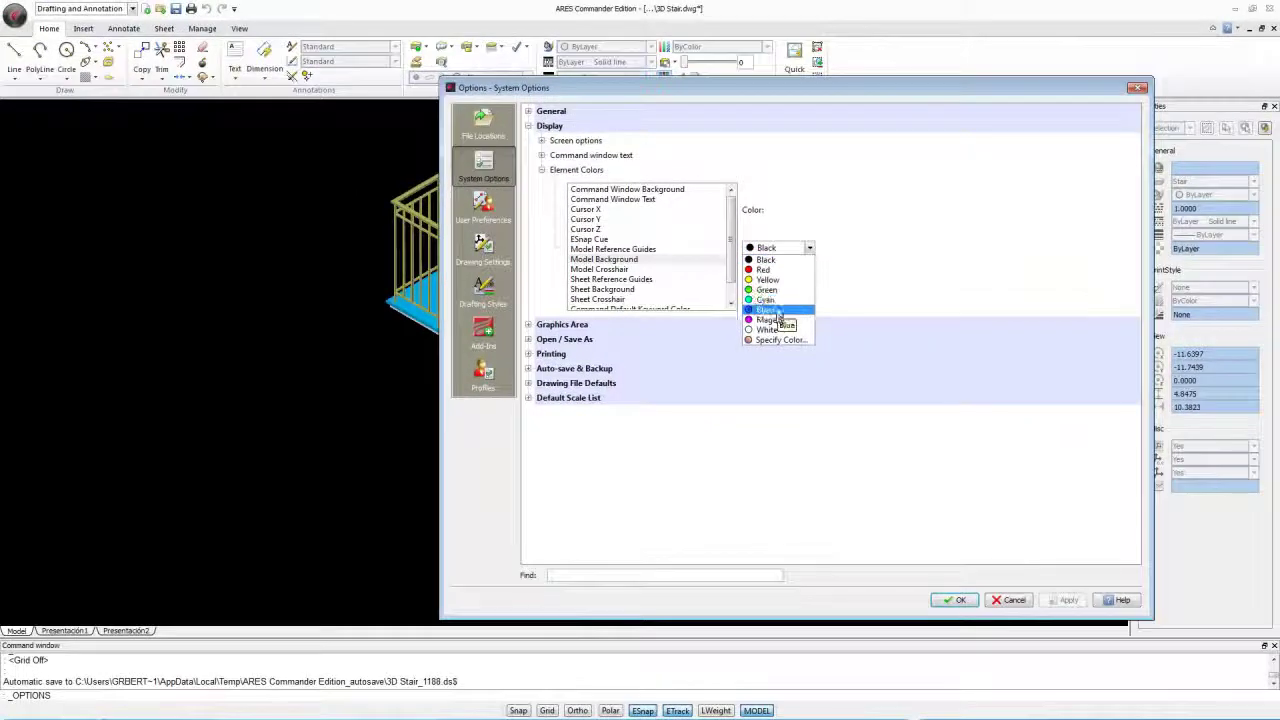
click(768, 329)
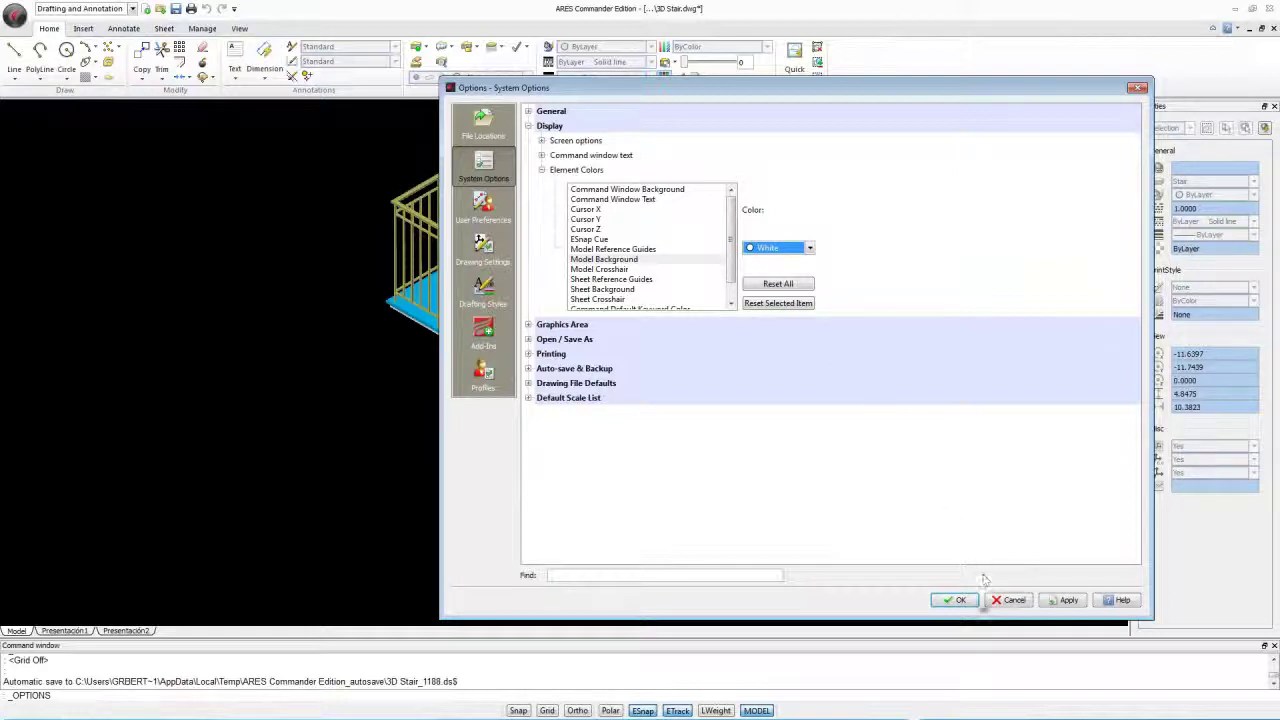
click(957, 600)
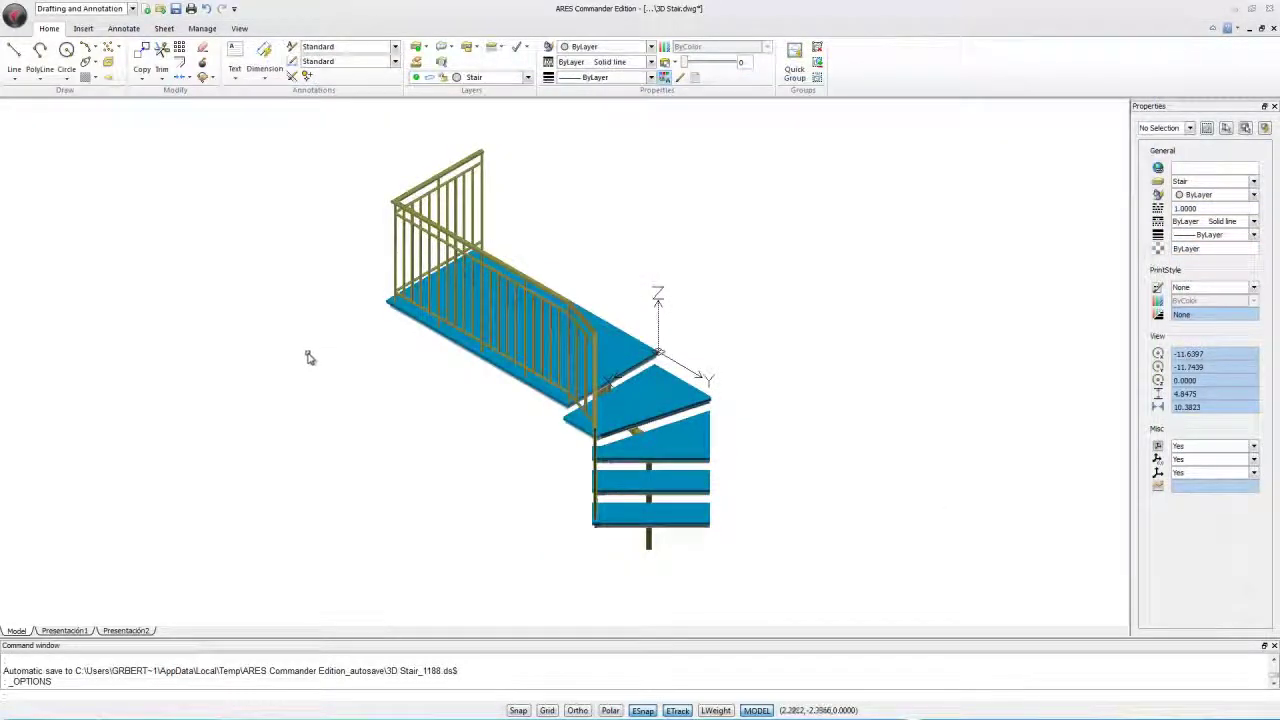
Reopen Options with the OPTIONS command and search Find for 'mous' to list mouse settings.
text(OPTIONS)
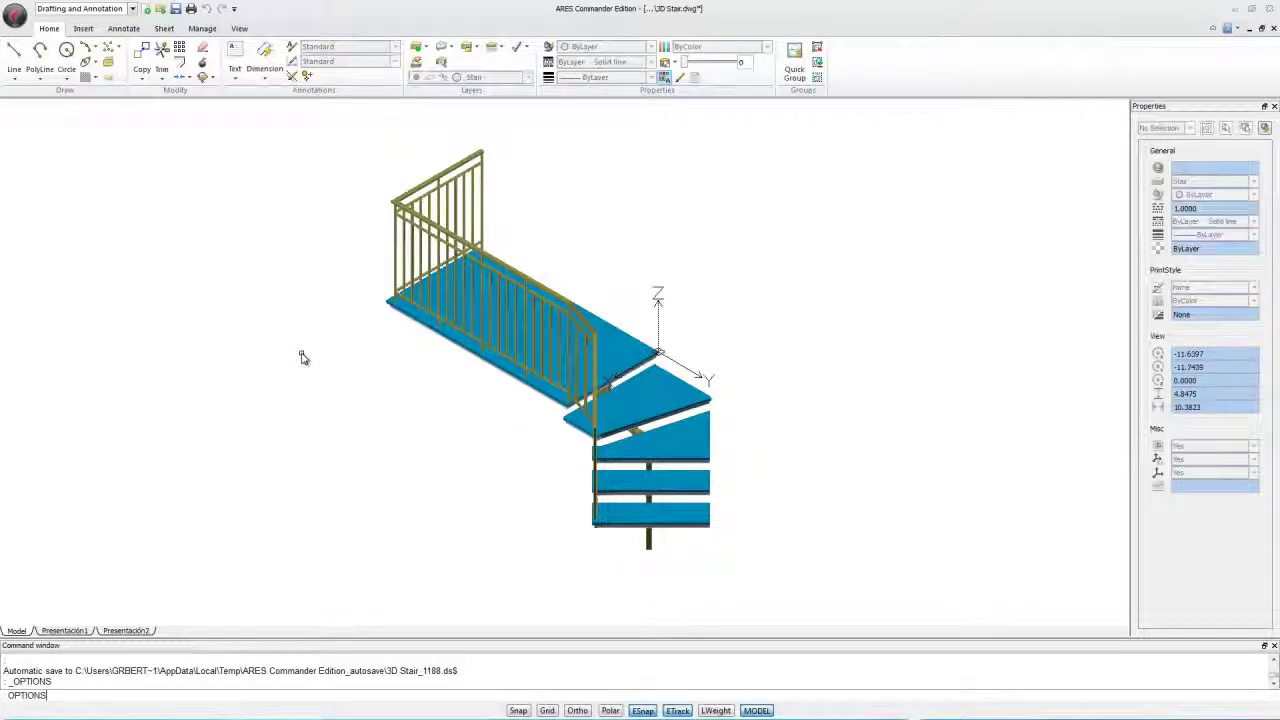
key(Return)
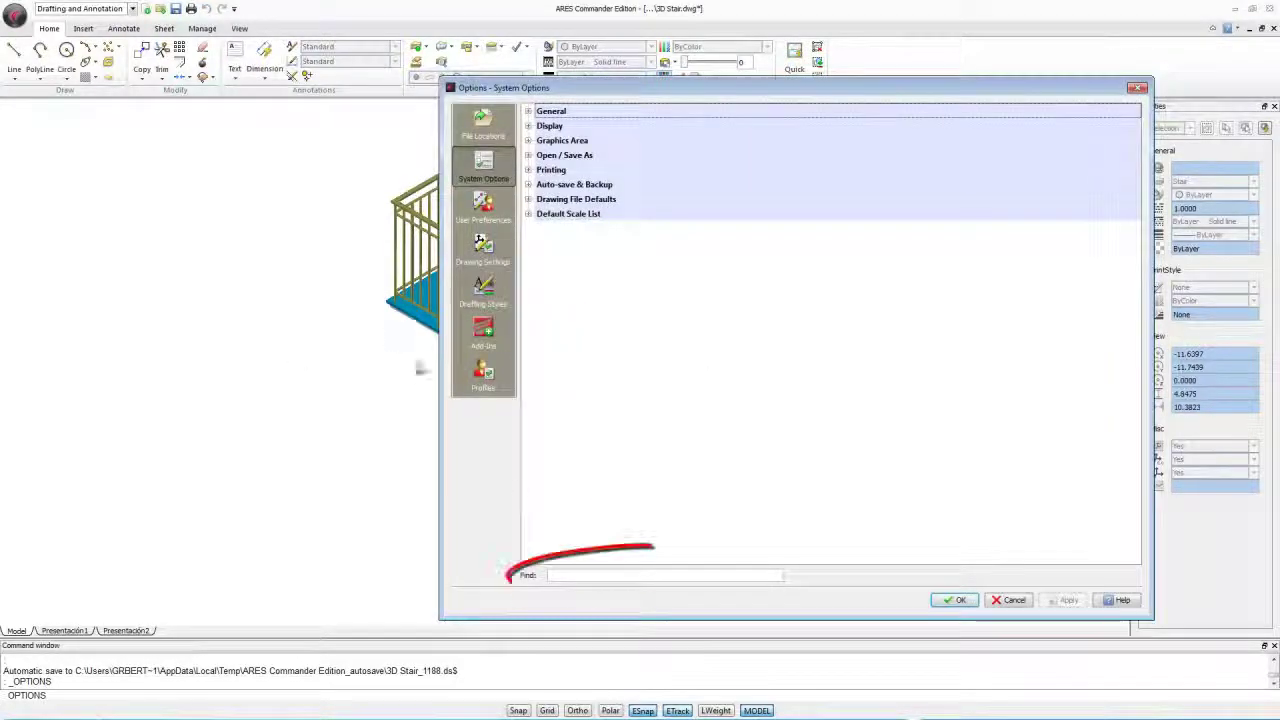
click(596, 578)
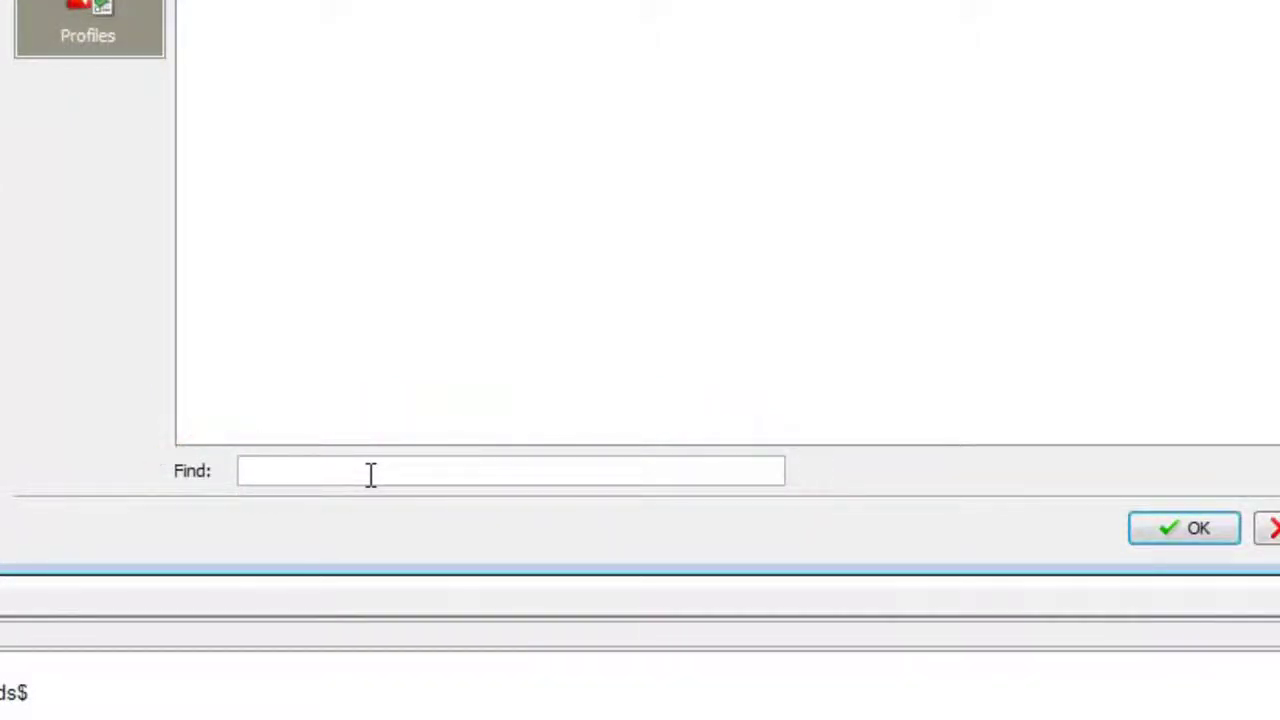
text(mouse)
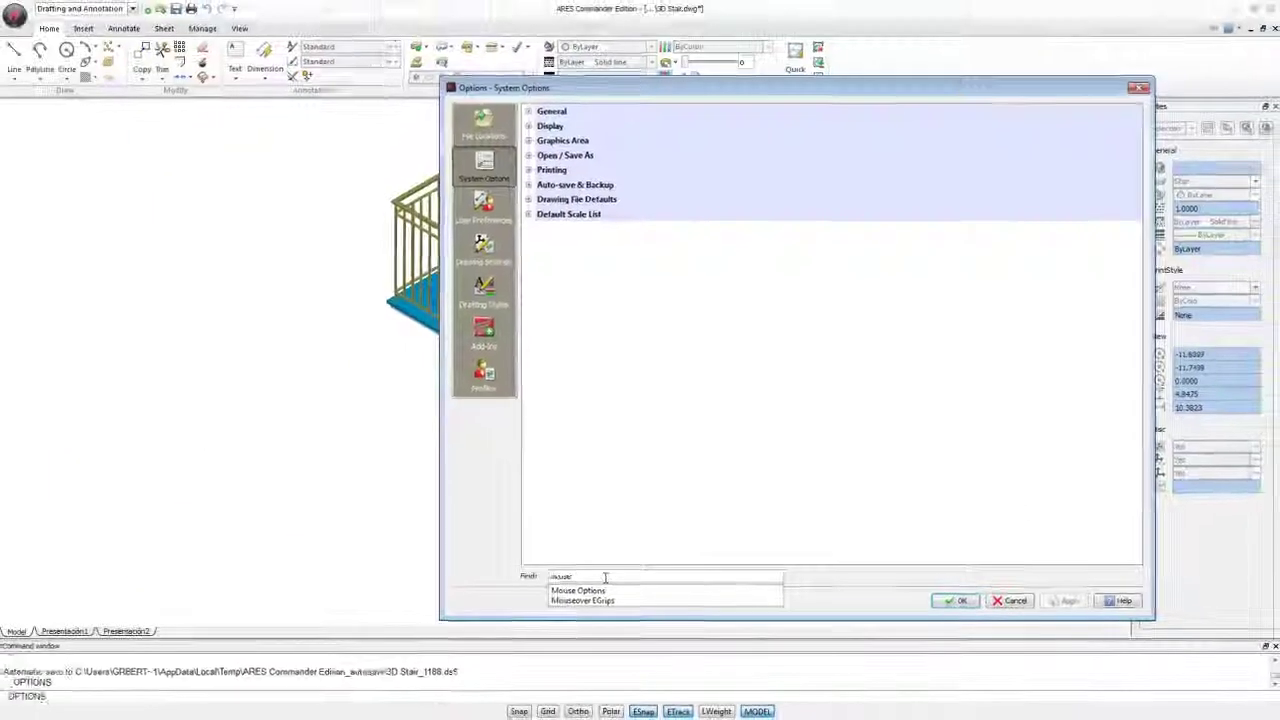
Close Options, then zoom, pan and orbit around the 3D stair model.
key(Escape)
click(858, 381)
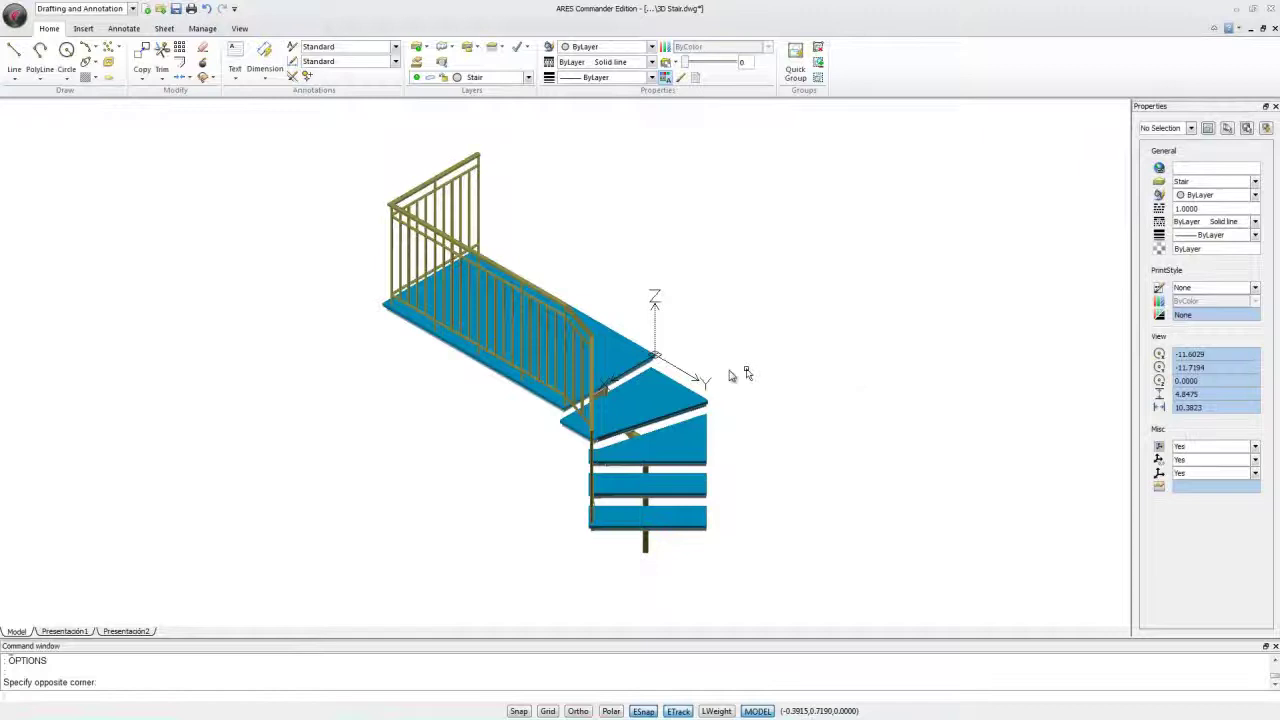
scroll(544, 383, up, 5)
scroll(544, 383, down, 5)
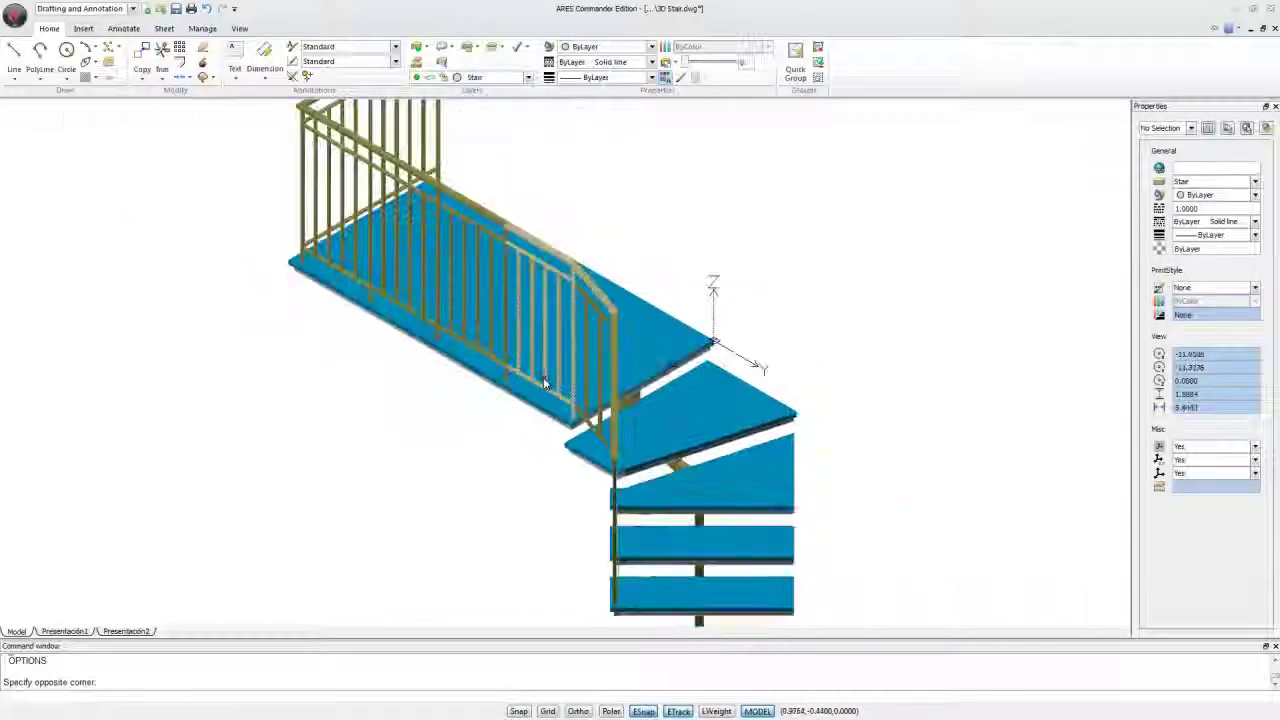
mouse_move(645, 299)
middle_down()
mouse_move(586, 294)
mouse_move(686, 290)
mouse_move(670, 312)
mouse_move(633, 300)
mouse_move(655, 318)
middle_up()
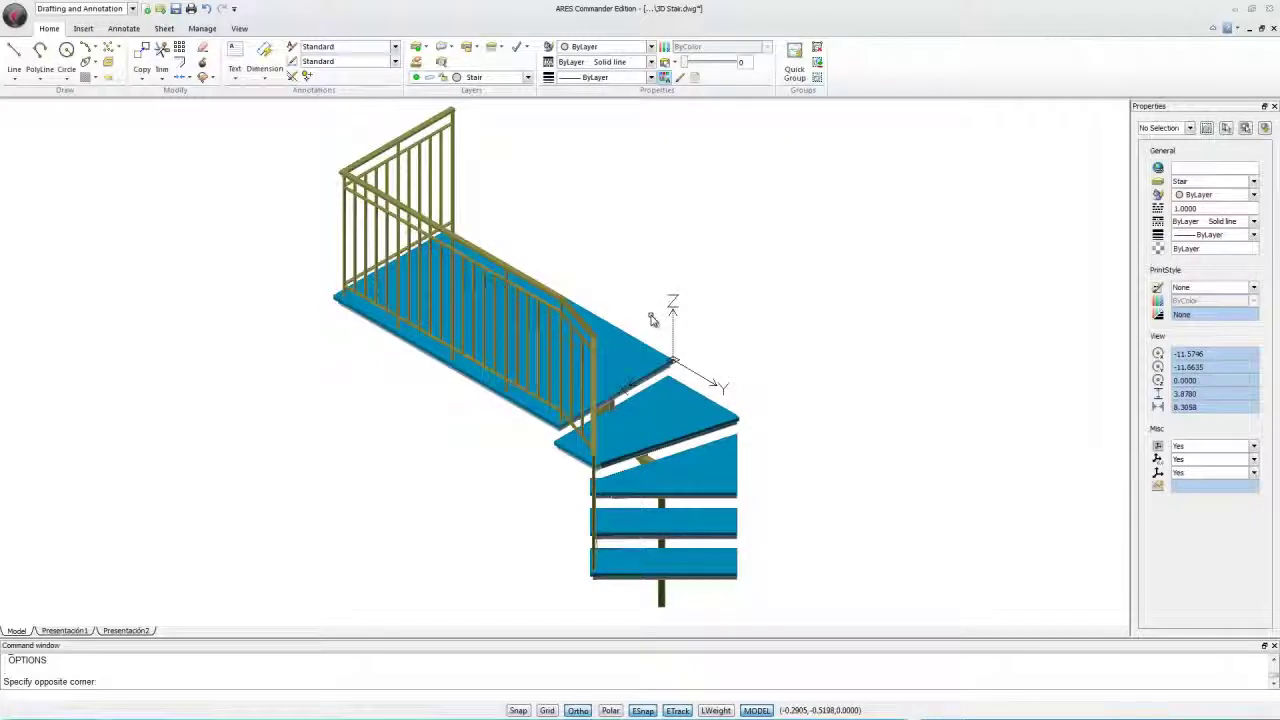
shift+middle_drag(651, 318, 412, 322)
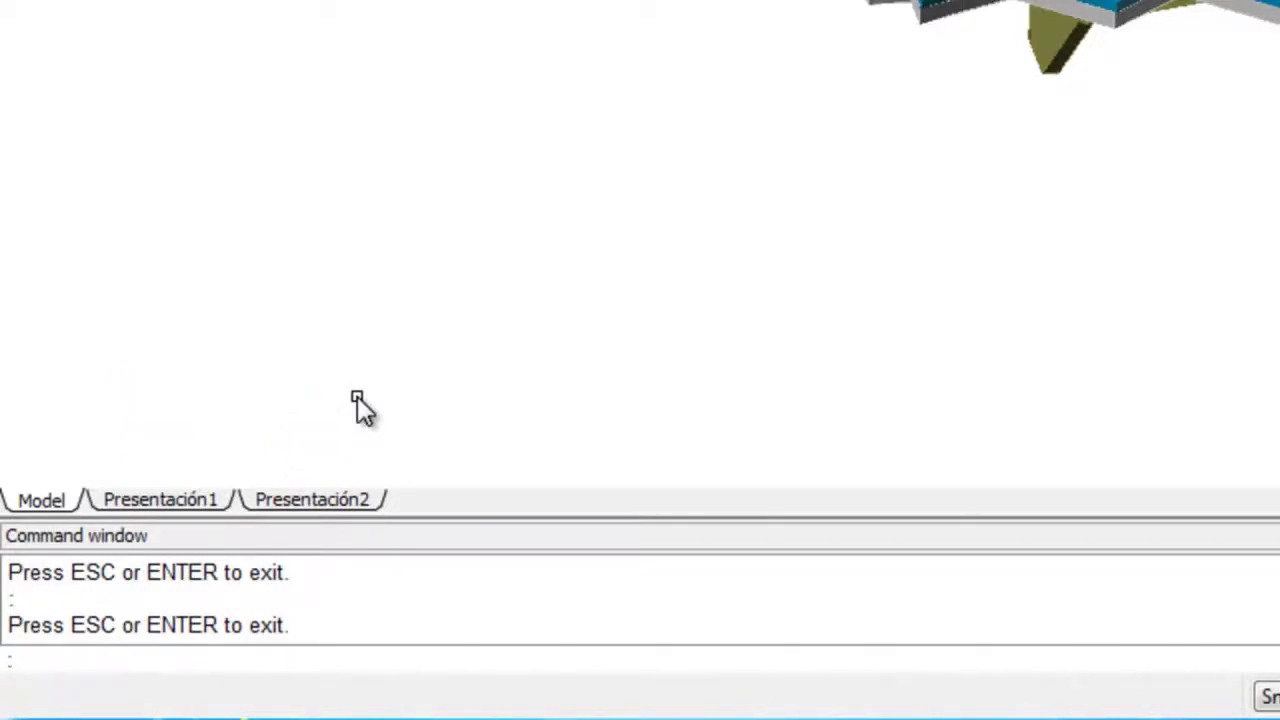
Switch to the Presentación1 layout showing the stair in its viewport.
right_click(179, 505)
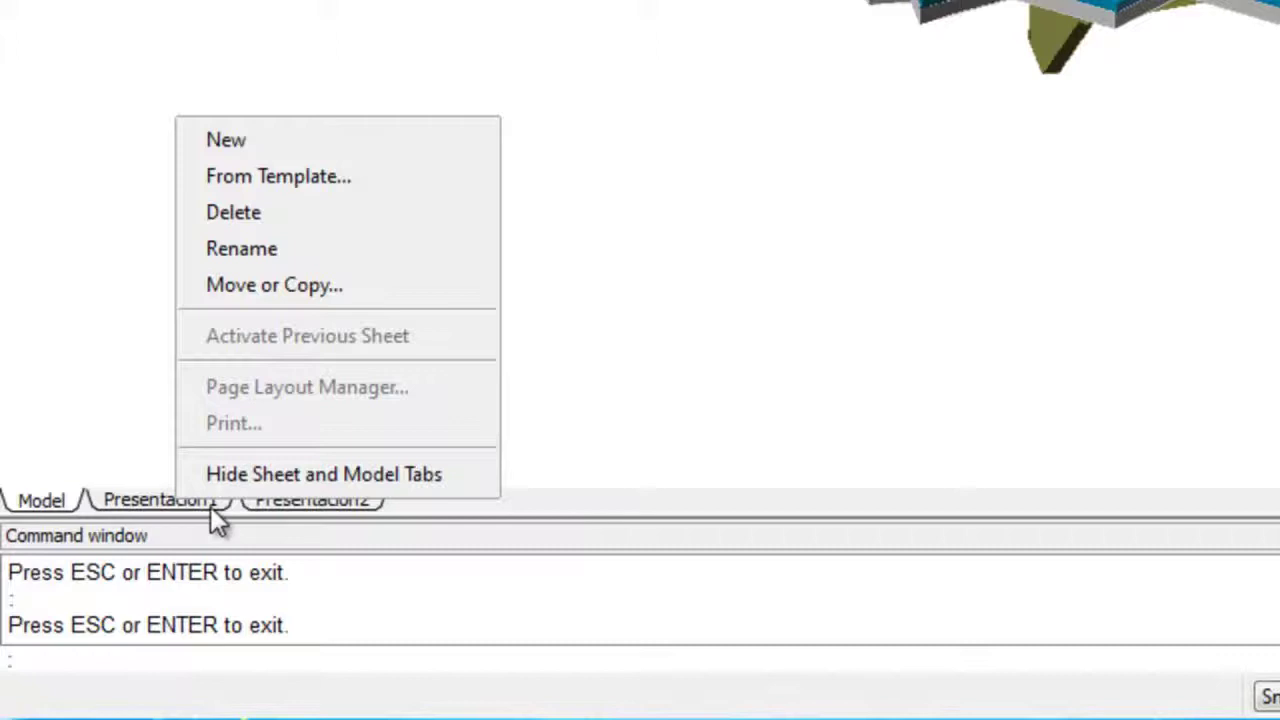
click(158, 508)
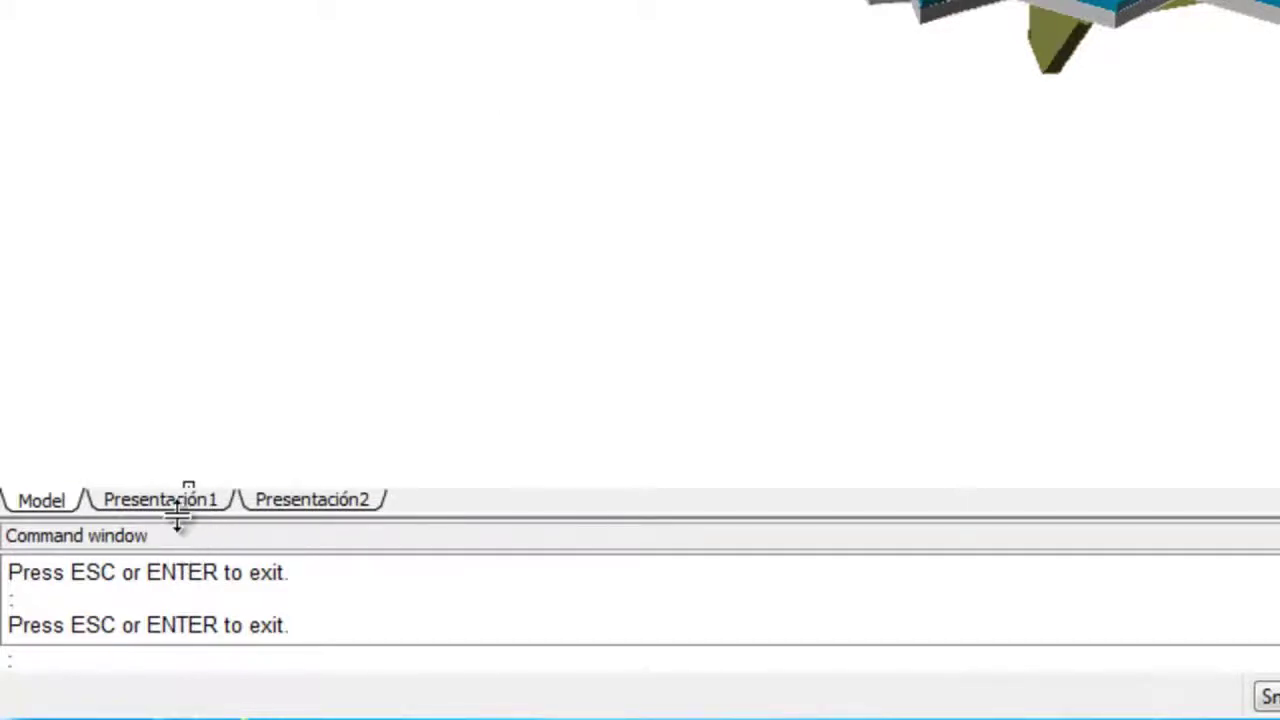
click(176, 502)
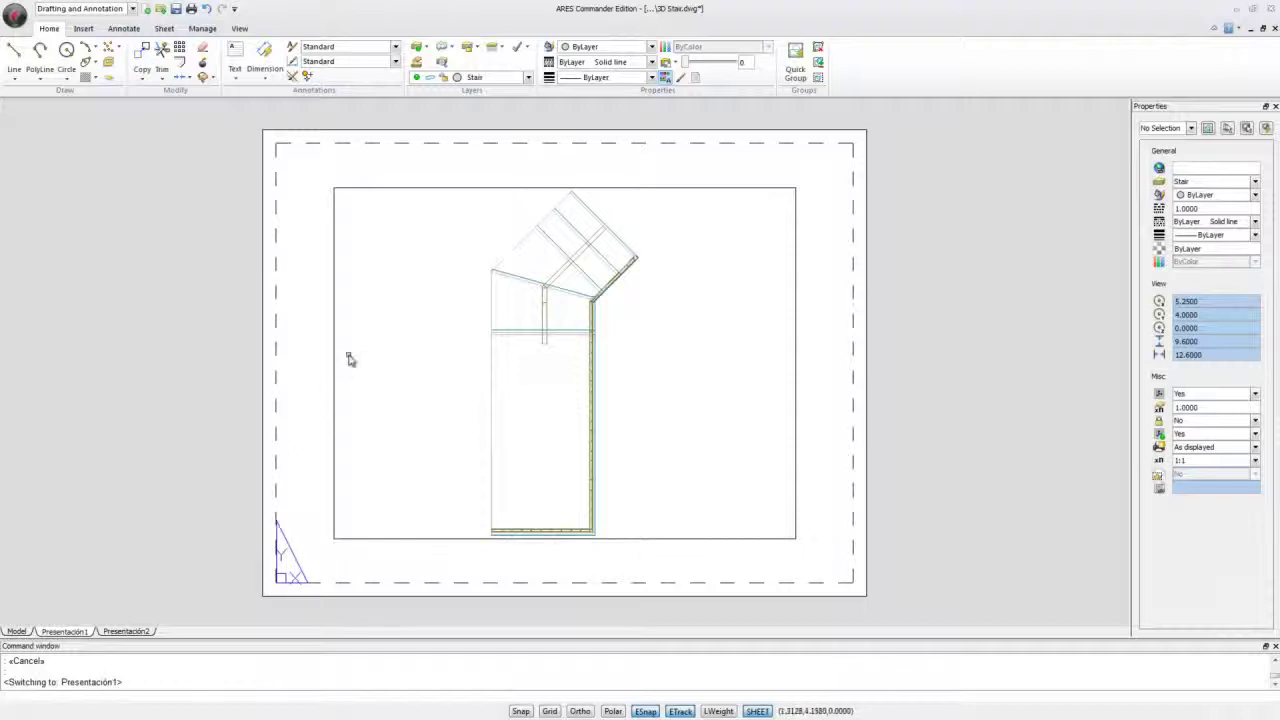
Activate the sheet's viewport and set it to SE Isometric view.
double_click(425, 320)
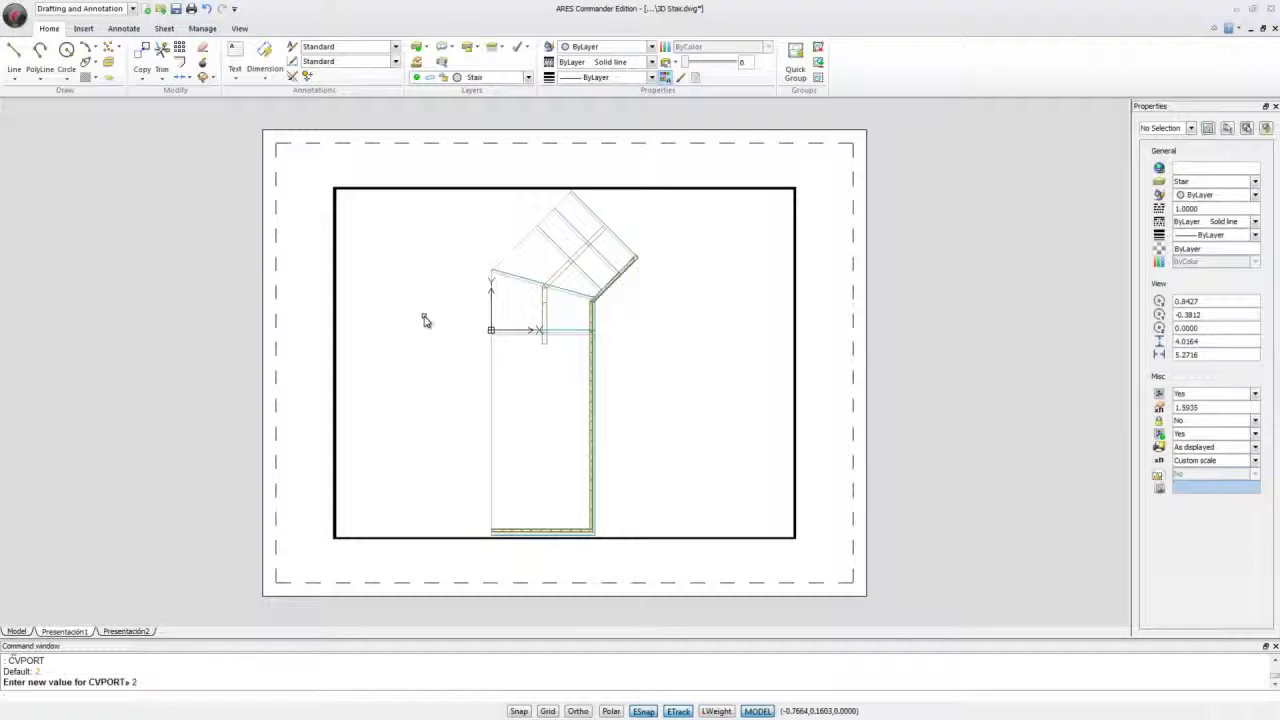
click(239, 29)
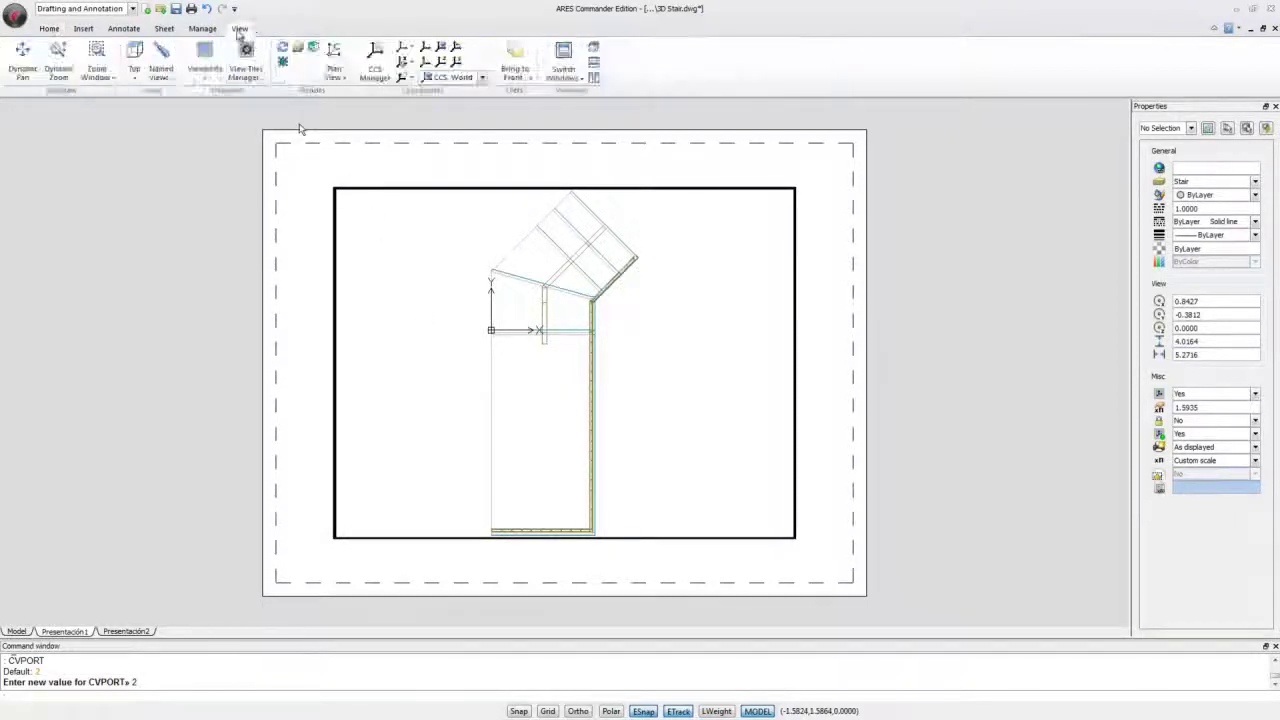
click(134, 70)
click(185, 217)
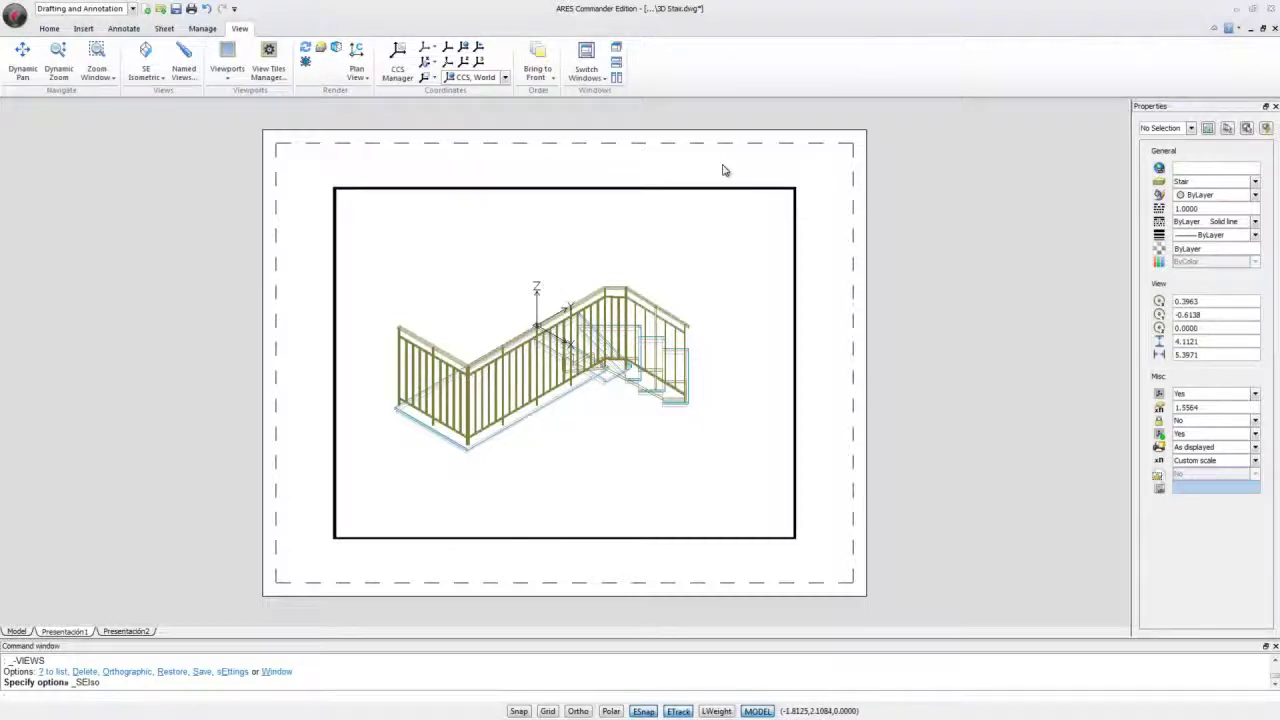
Shrink the stair viewport by pulling its top-right and bottom-left corners inward.
double_click(775, 172)
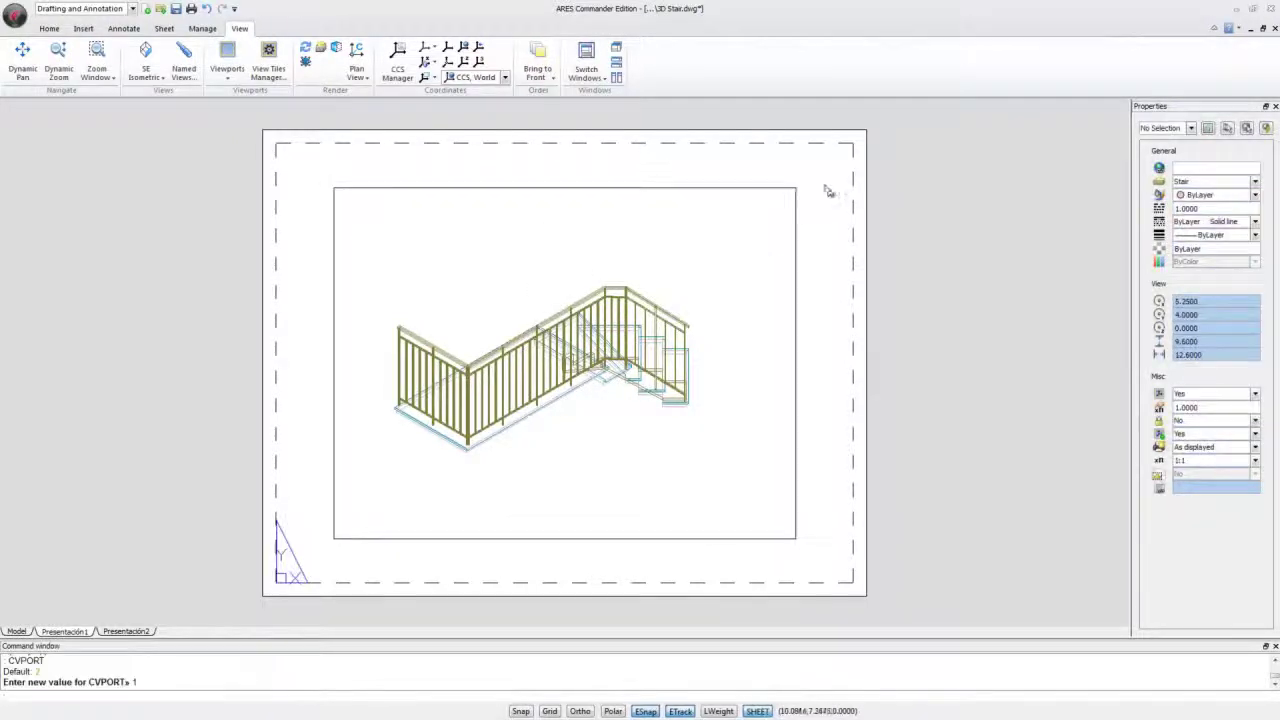
click(828, 208)
click(794, 188)
click(795, 188)
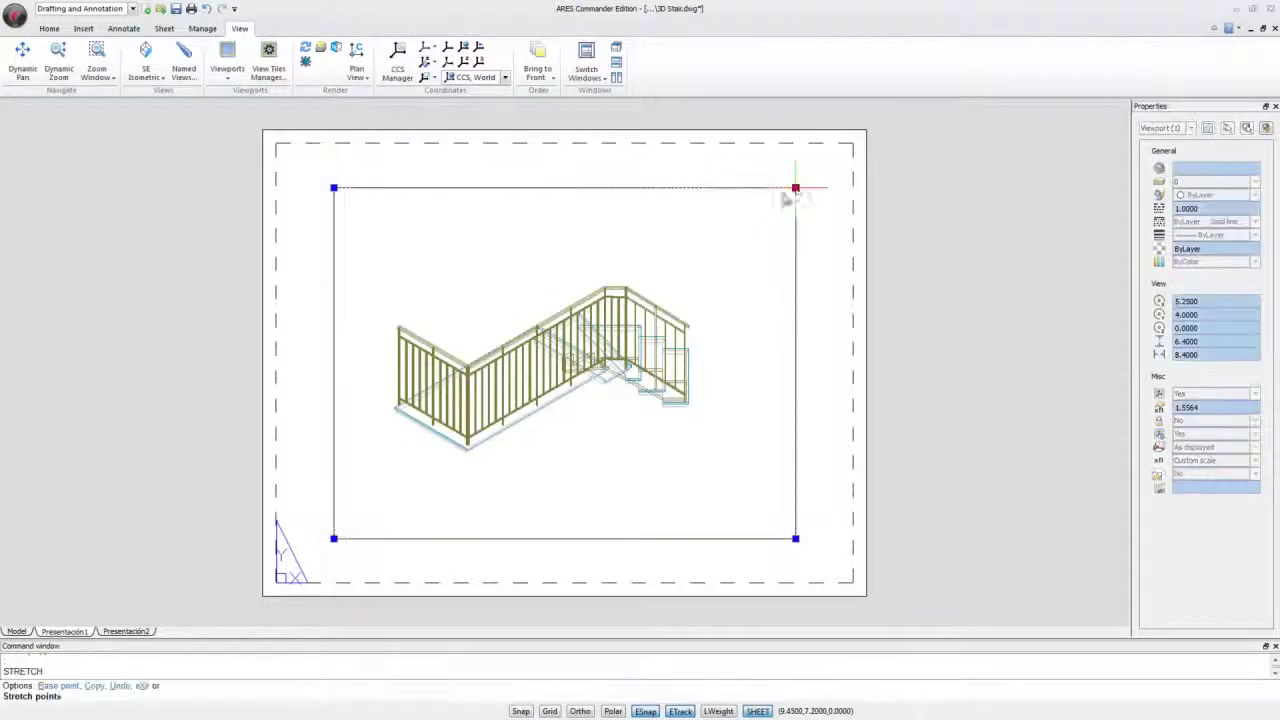
click(700, 267)
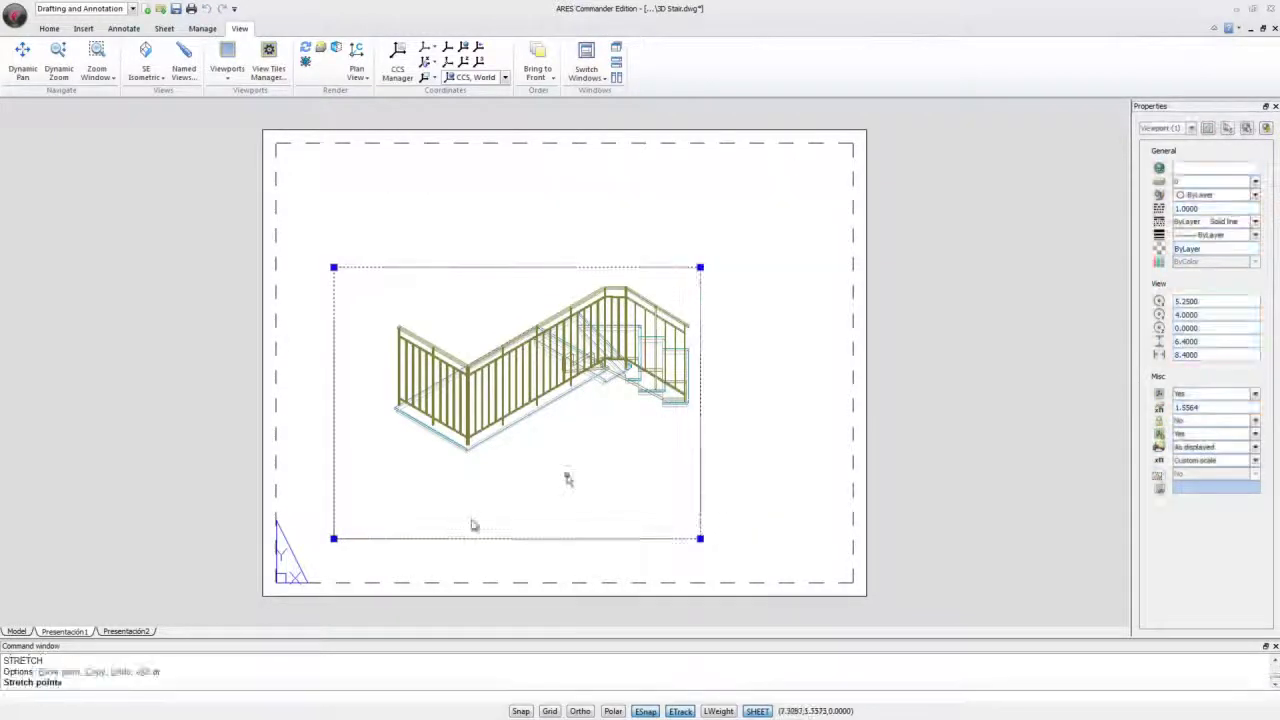
click(334, 538)
click(382, 470)
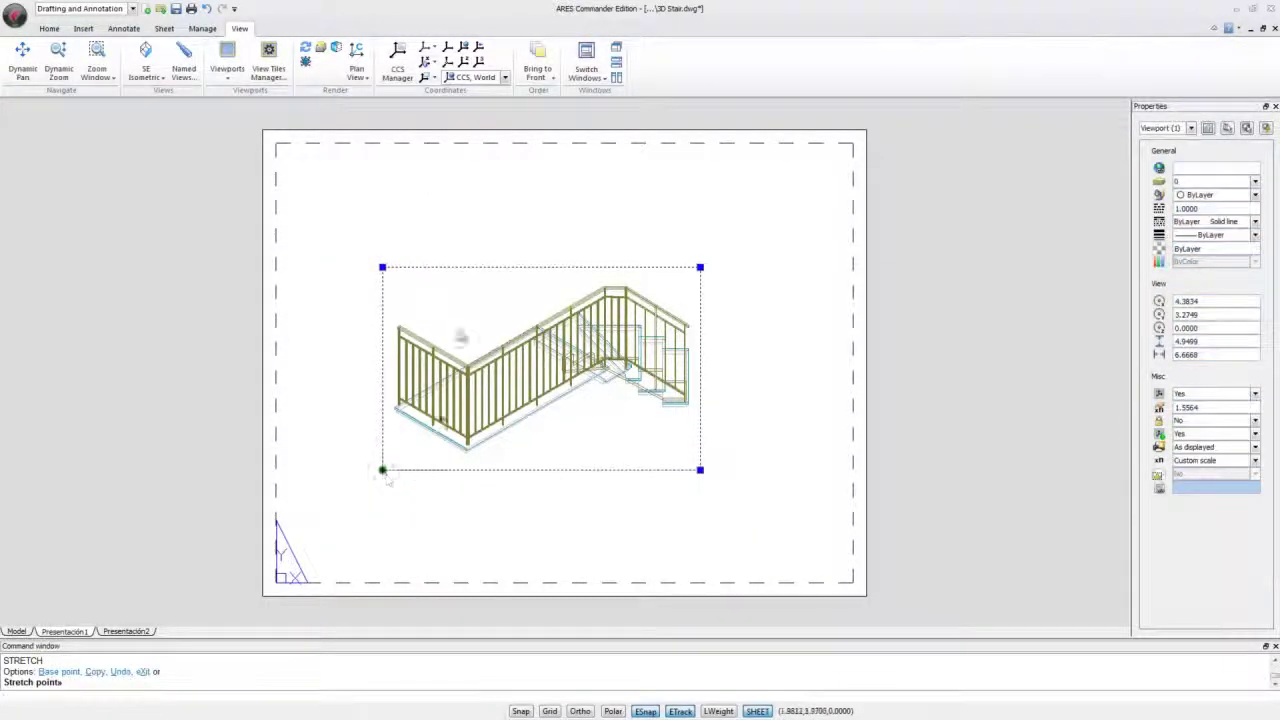
key(Escape)
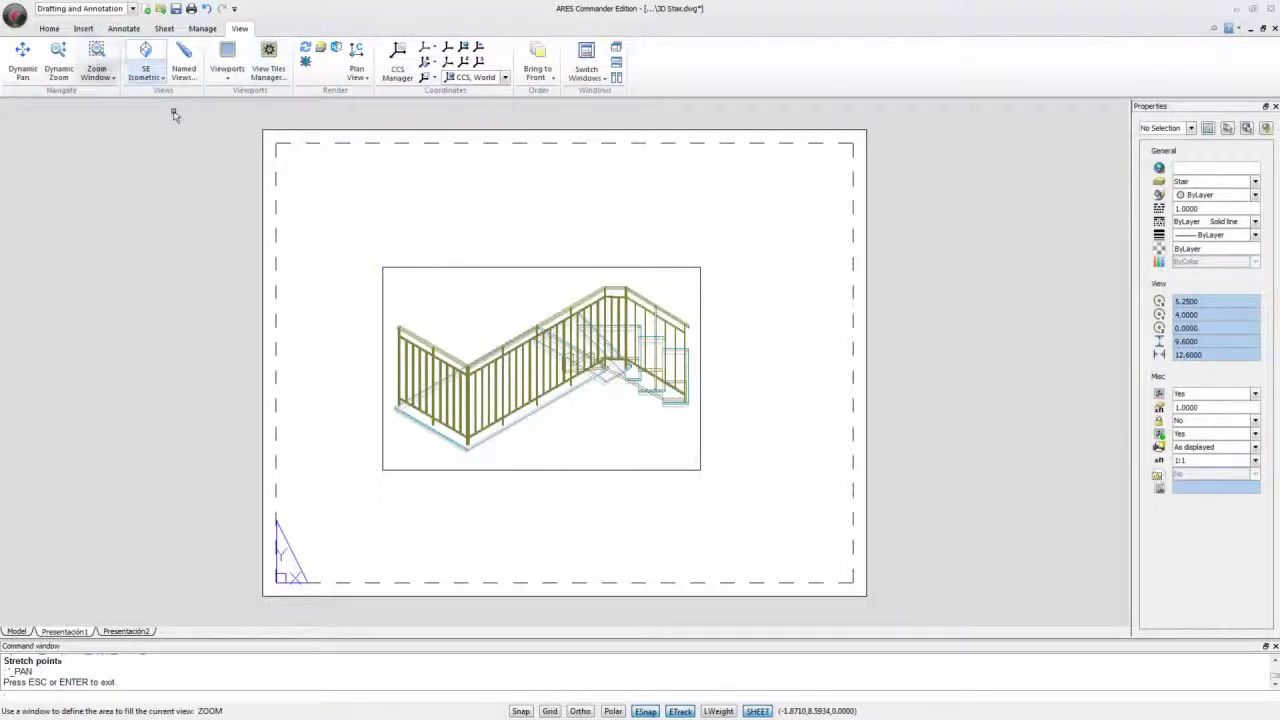
Move the resized viewport to the upper left of the sheet.
click(49, 28)
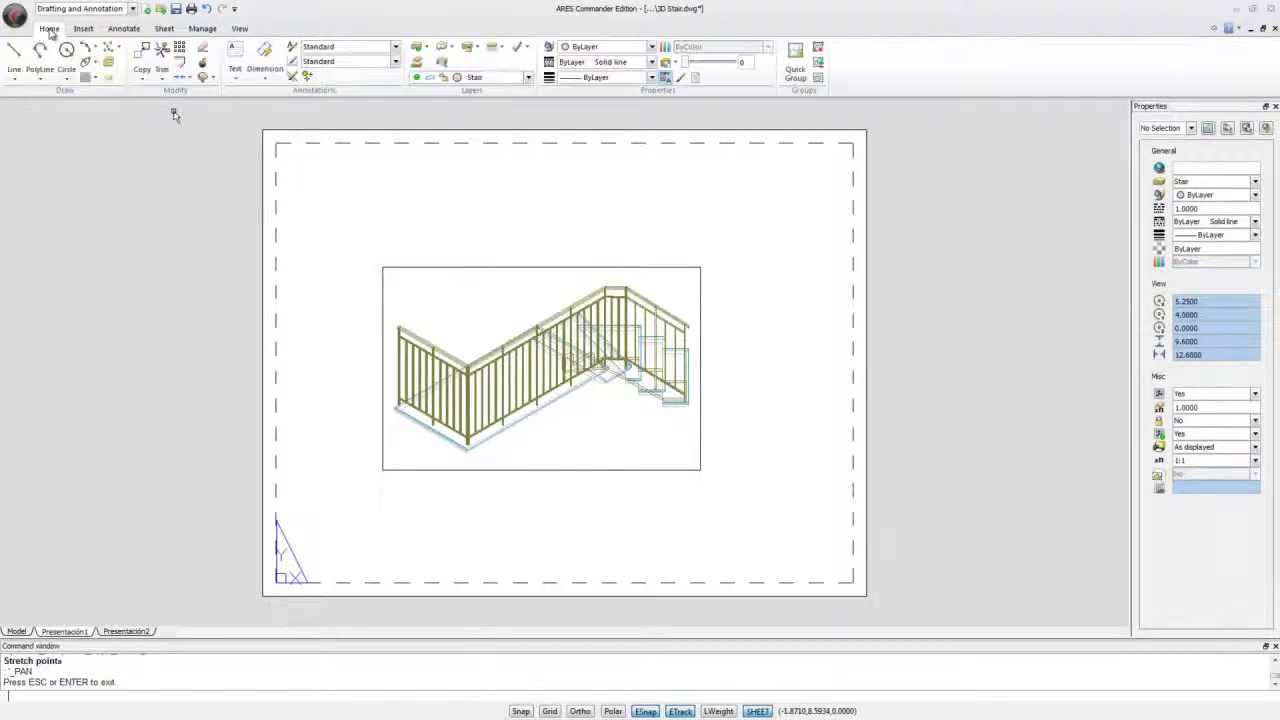
click(143, 78)
click(165, 114)
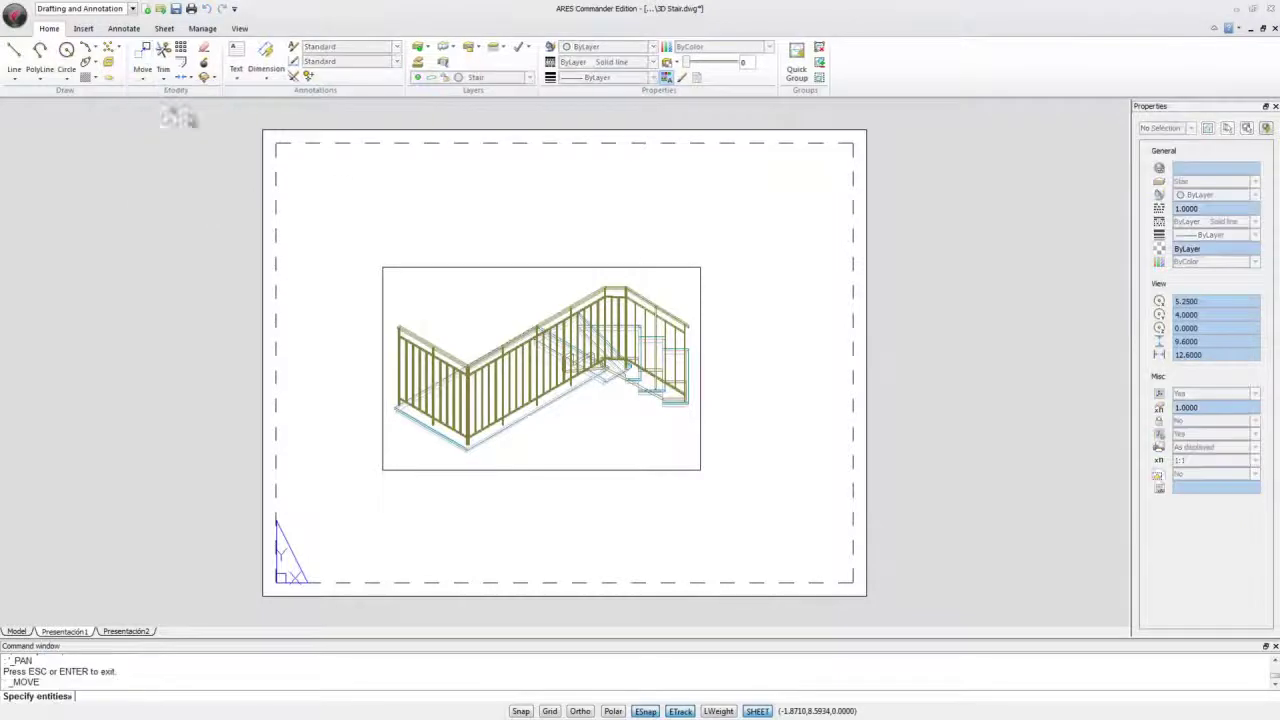
click(434, 277)
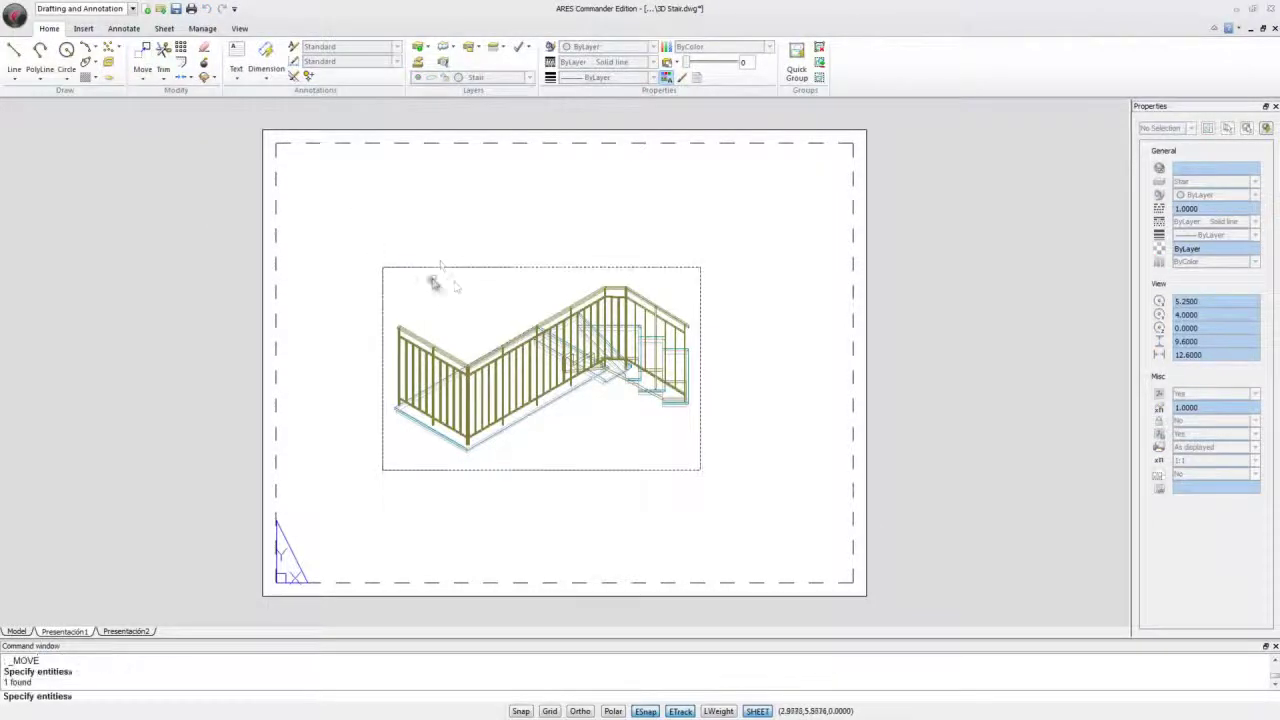
key(Return)
click(467, 295)
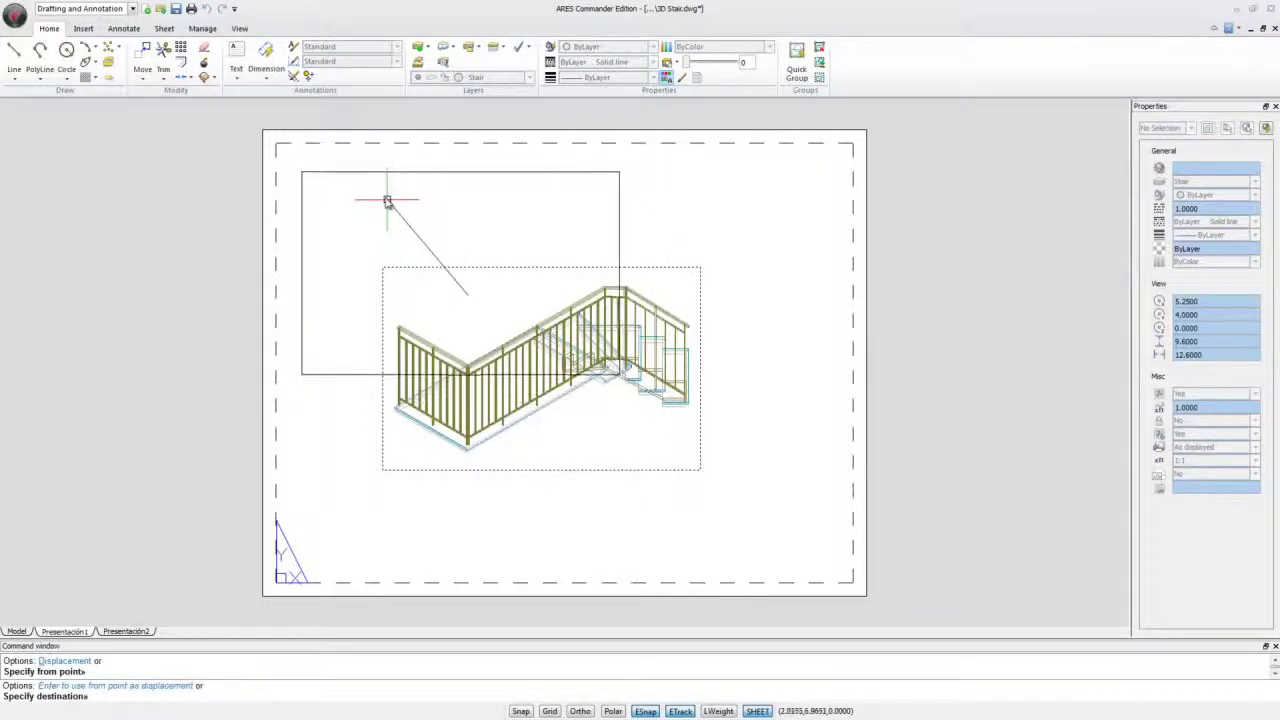
click(378, 189)
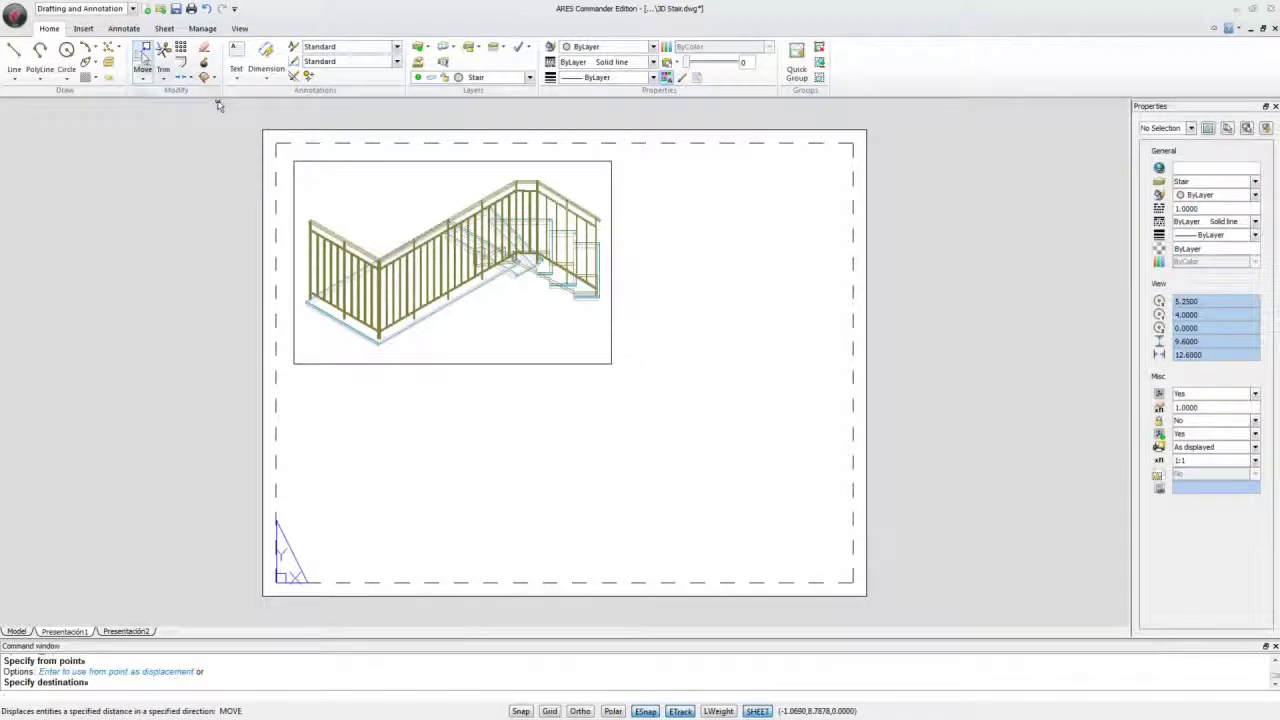
Copy the viewport to the lower right of the sheet.
click(143, 79)
click(163, 100)
click(611, 258)
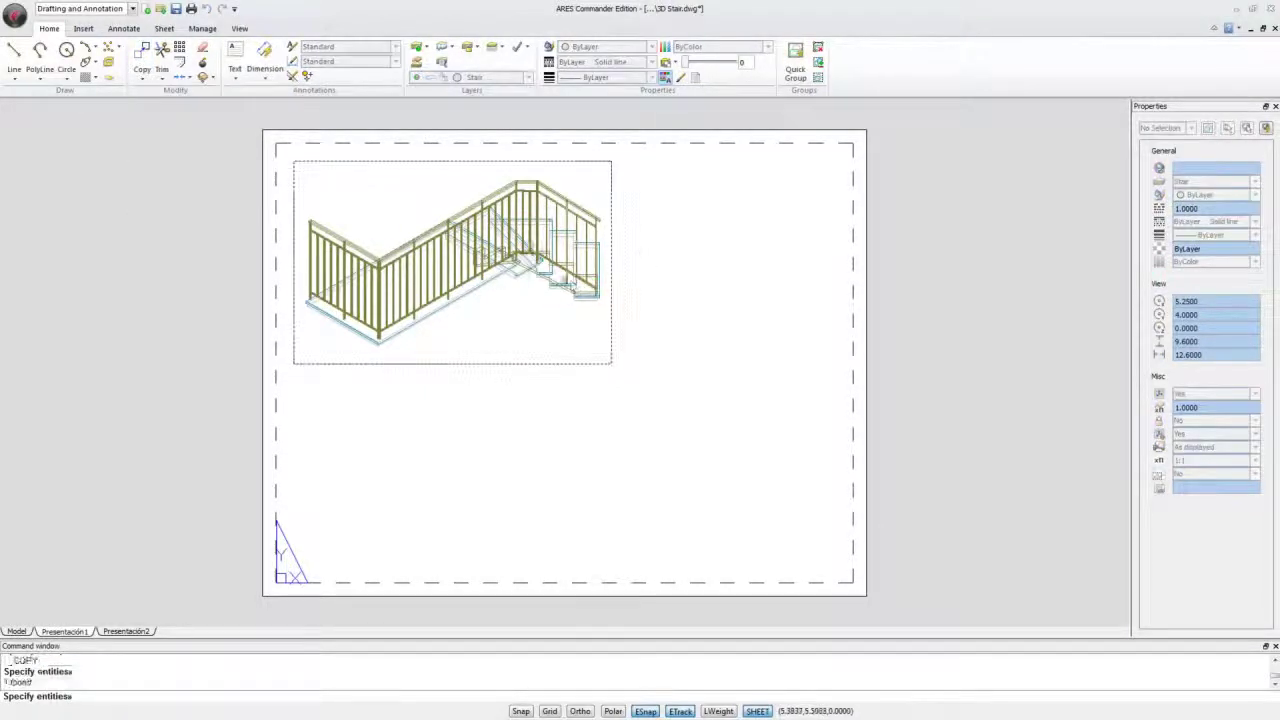
key(Return)
click(598, 297)
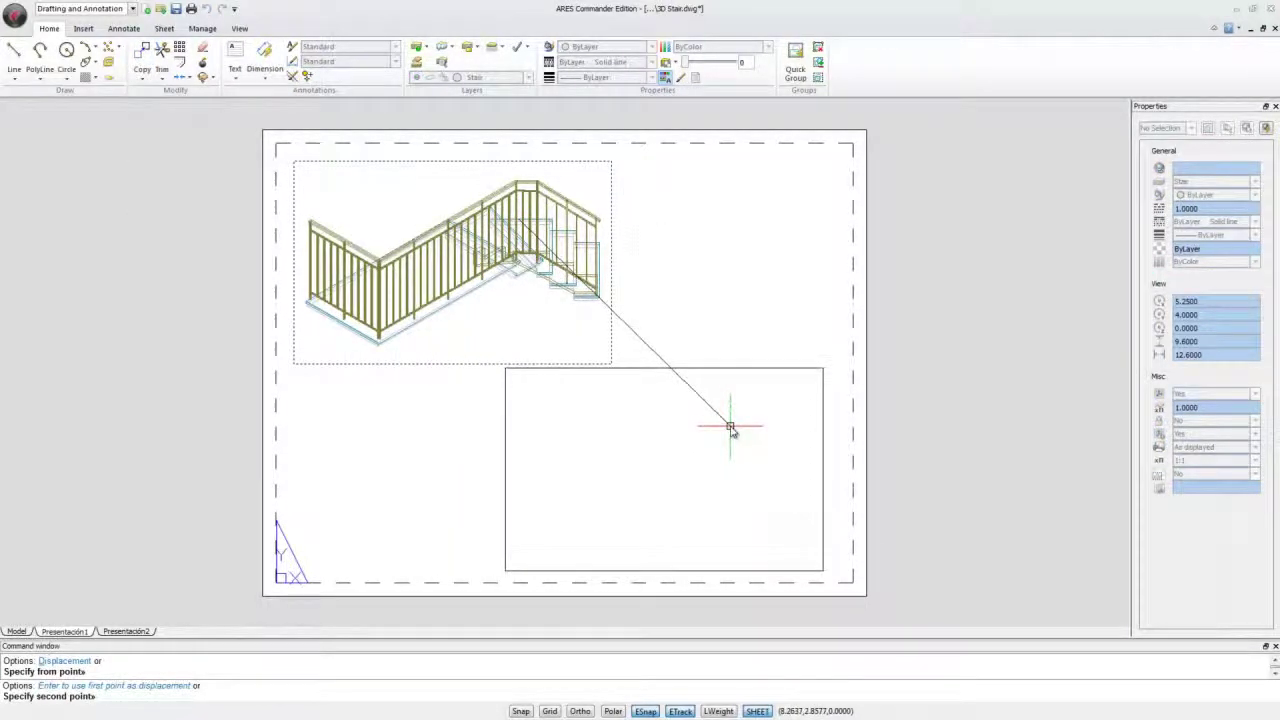
click(730, 427)
key(Escape)
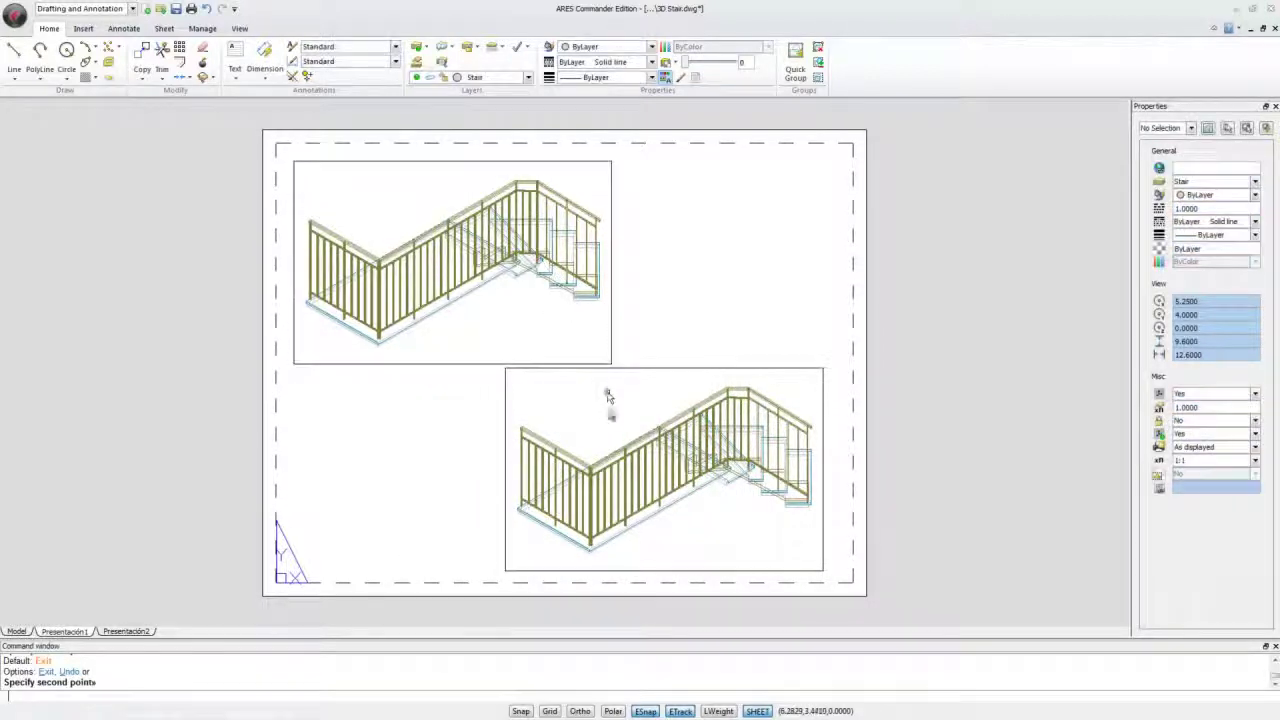
Set the lower-right viewport to the Right side view, then return to paper space.
double_click(608, 406)
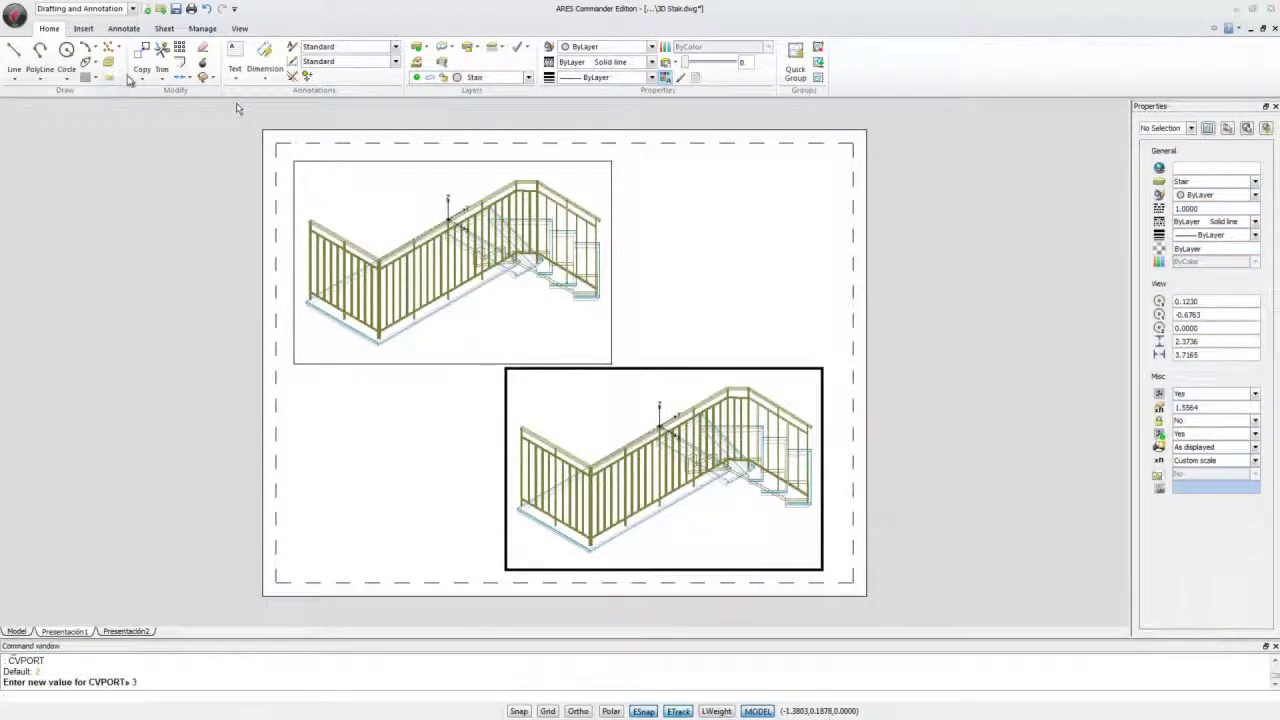
click(240, 28)
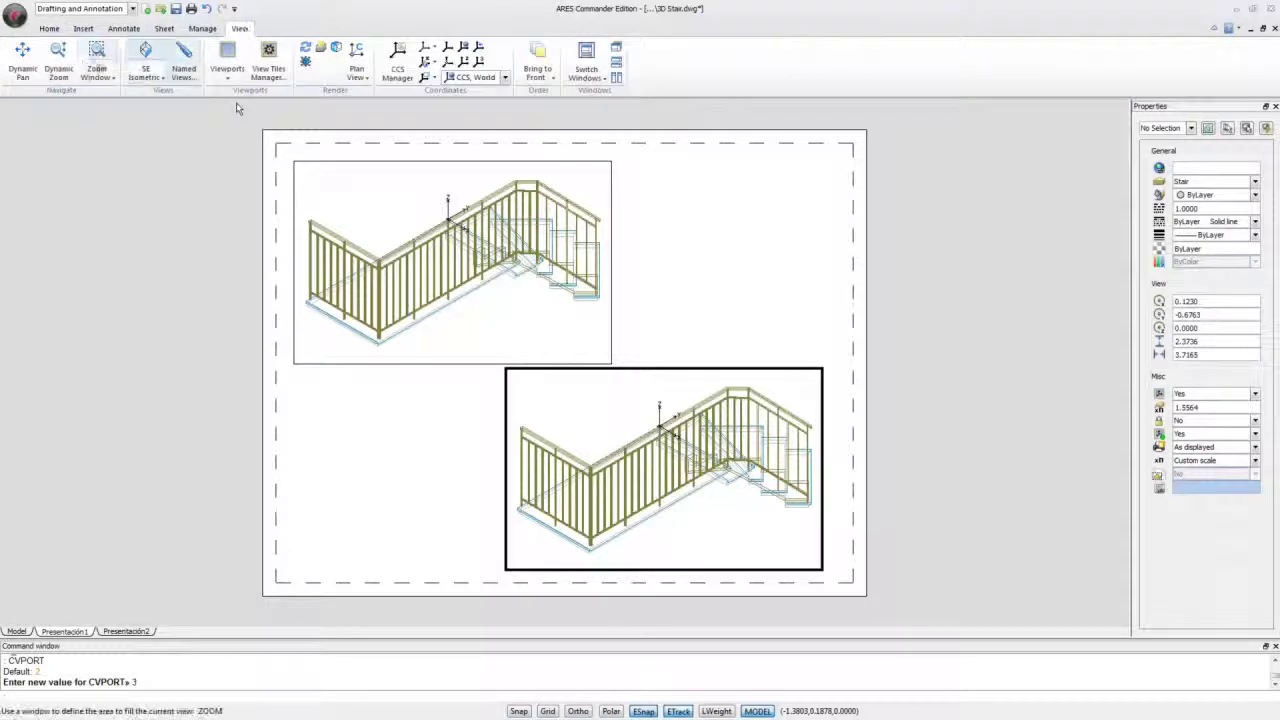
click(145, 70)
click(150, 94)
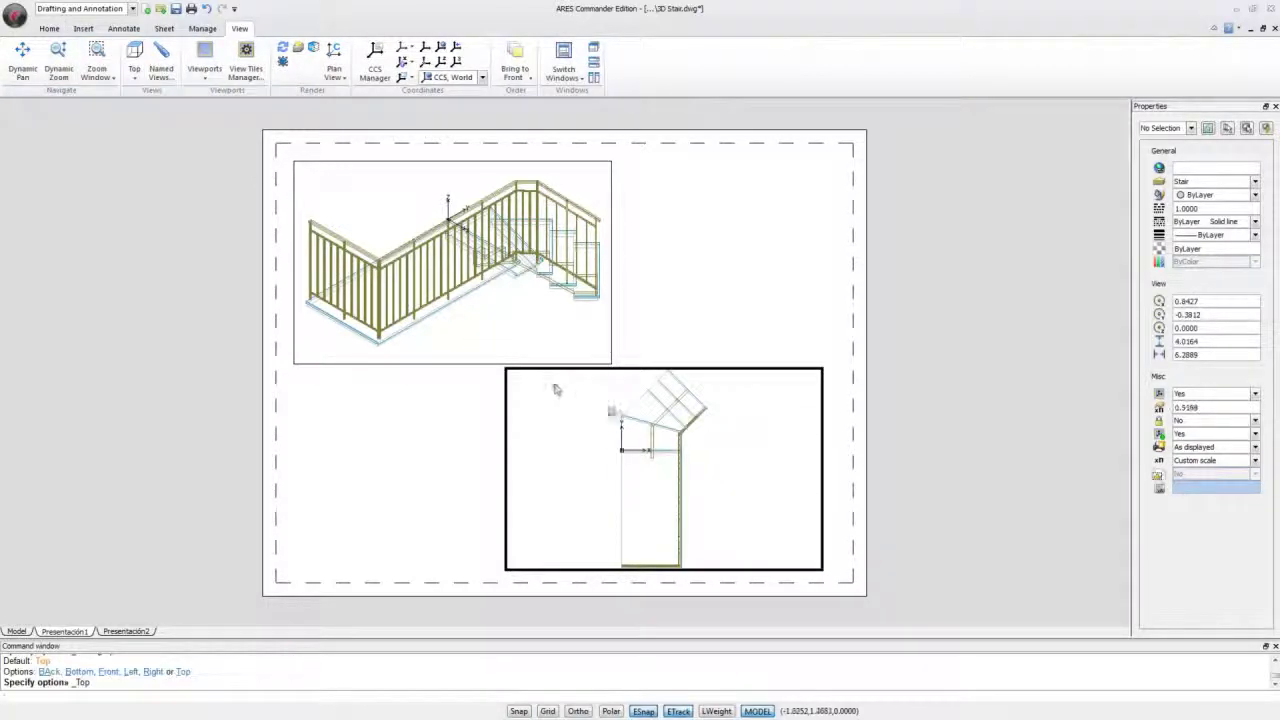
click(135, 72)
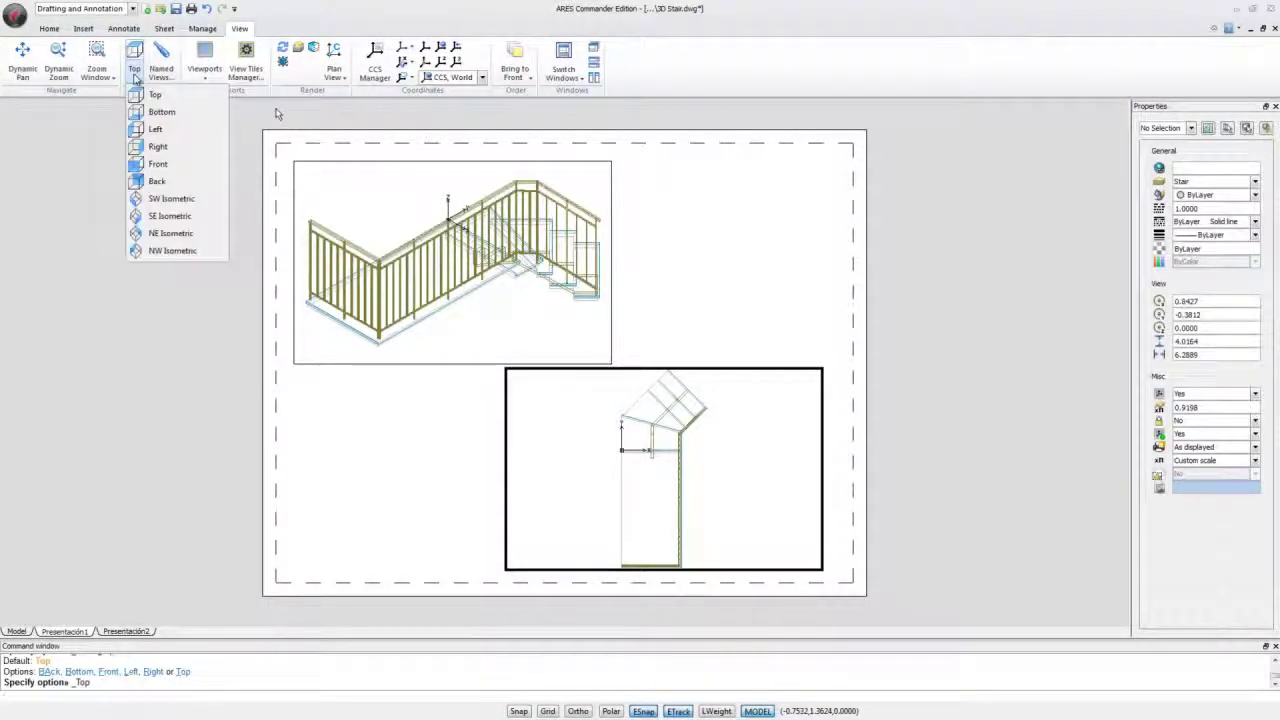
click(160, 147)
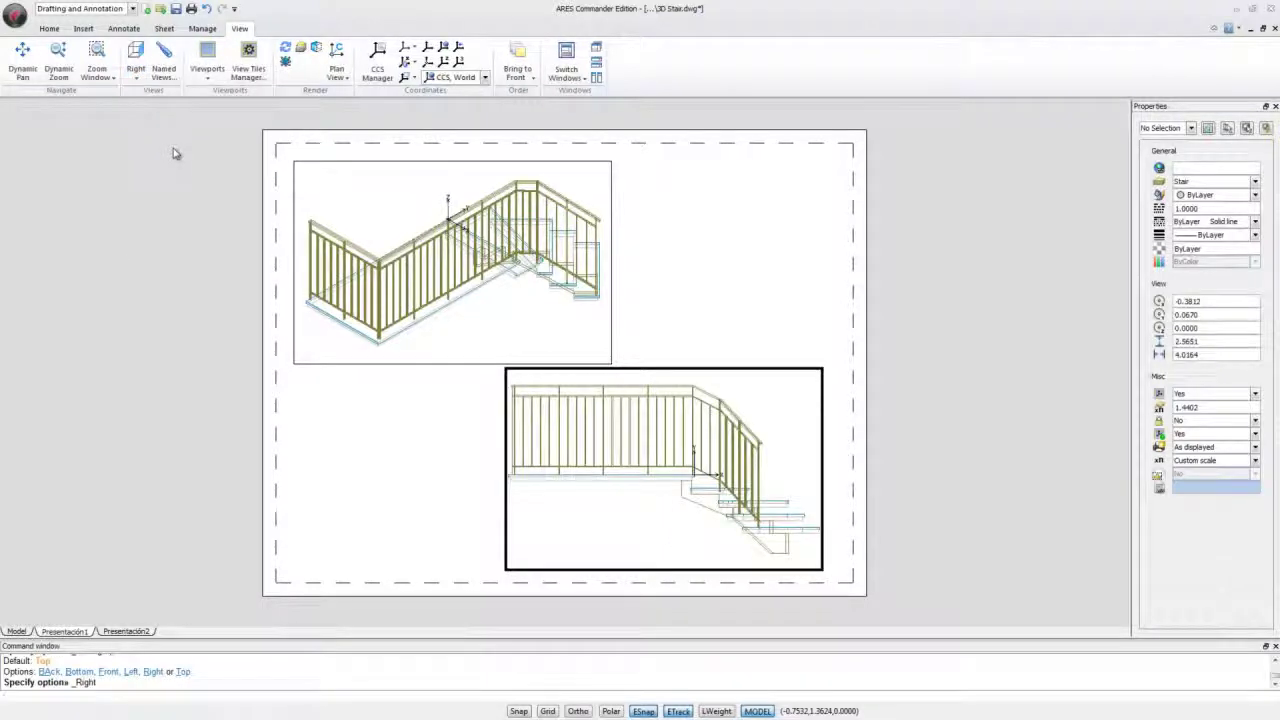
double_click(727, 287)
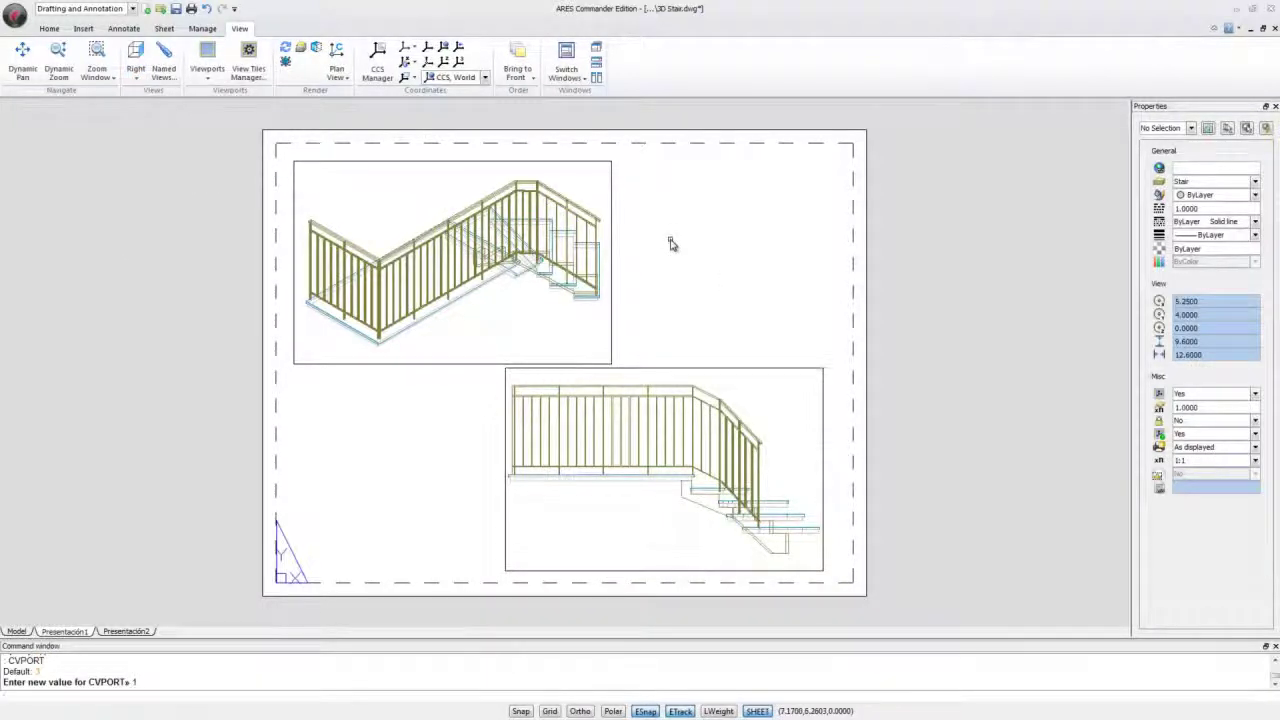